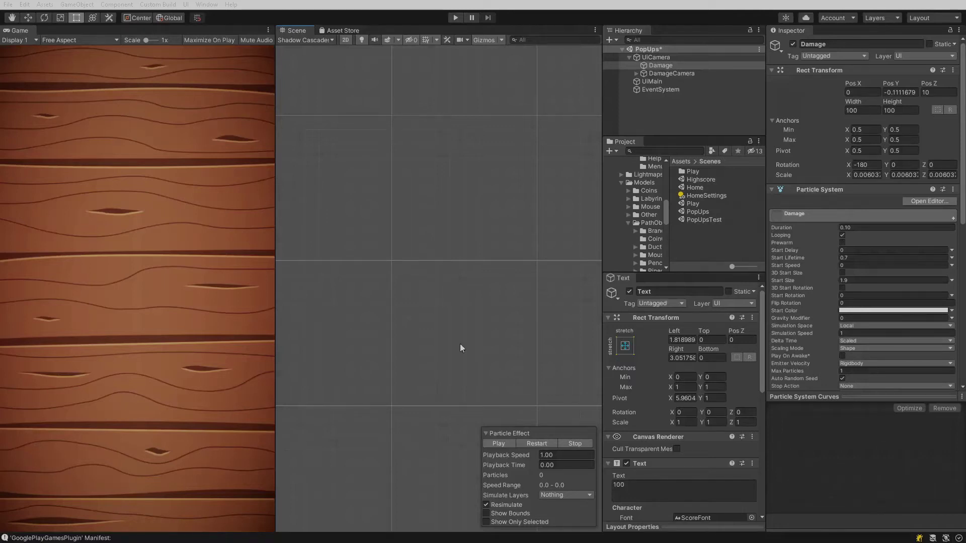
Play the Damage particle effect while trying 222 and 999 in the Text component, set the text to +10, and stop playback
{"action": "left_click", "coordinate": [503, 445]}
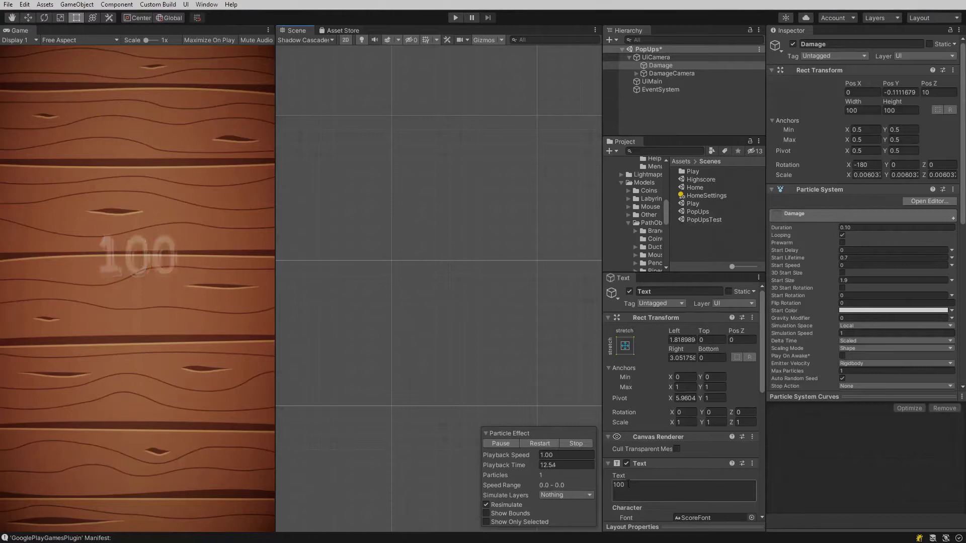
{"action": "left_click_drag", "start_coordinate": [635, 486], "coordinate": [594, 482]}
{"action": "type", "text": "222"}
{"action": "key", "text": "BackSpace"}
{"action": "key", "text": "BackSpace"}
{"action": "key", "text": "BackSpace"}
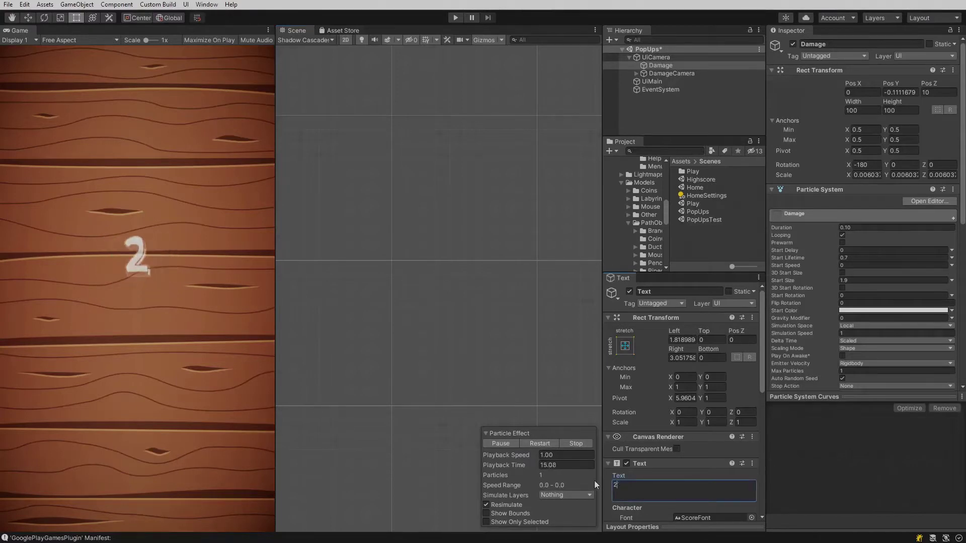
{"action": "type", "text": "999"}
{"action": "key", "text": "BackSpace"}
{"action": "key", "text": "BackSpace"}
{"action": "key", "text": "BackSpace"}
{"action": "type", "text": "+10"}
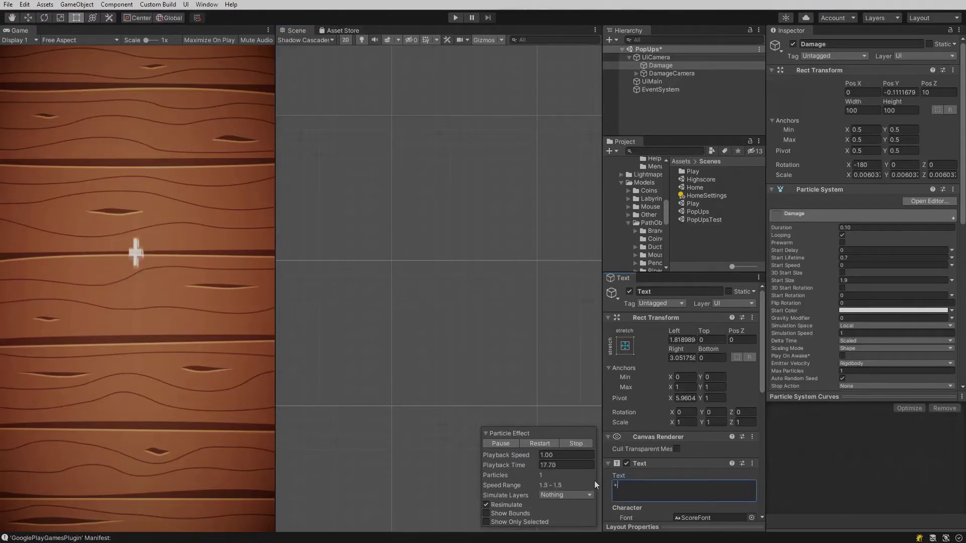
{"action": "left_click", "coordinate": [565, 442]}
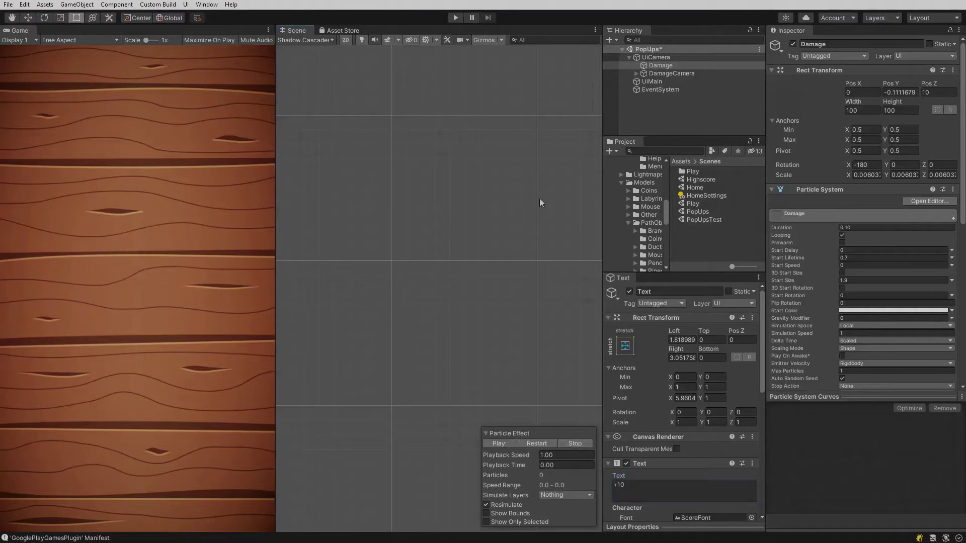
Create a UI canvas at the root of the PopUps scene and name it PopUpCanvas
{"action": "left_click", "coordinate": [629, 57]}
{"action": "right_click", "coordinate": [643, 91]}
{"action": "mouse_move", "coordinate": [684, 290]}
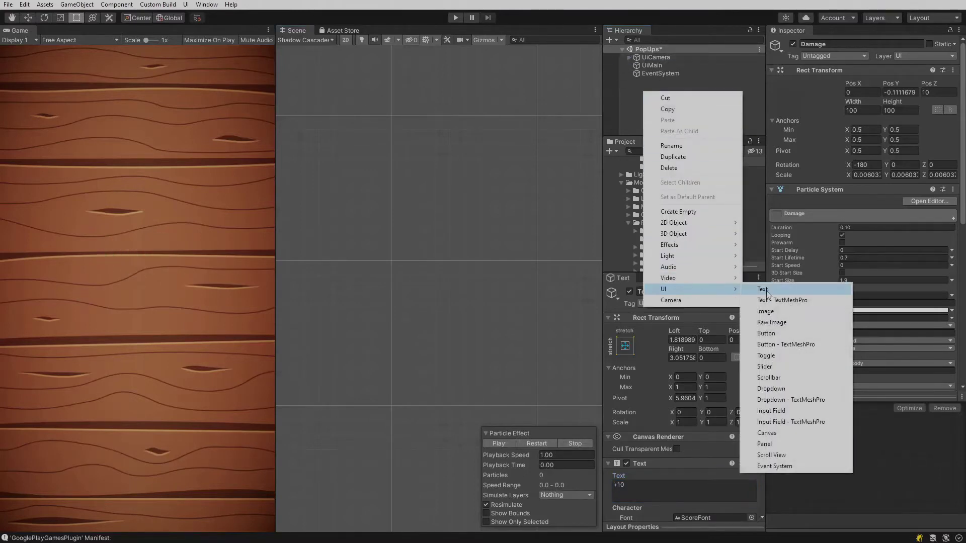
{"action": "left_click", "coordinate": [786, 426]}
Create a particle system named PopUpSystem at the scene root and stop its preview playback
{"action": "right_click", "coordinate": [650, 115]}
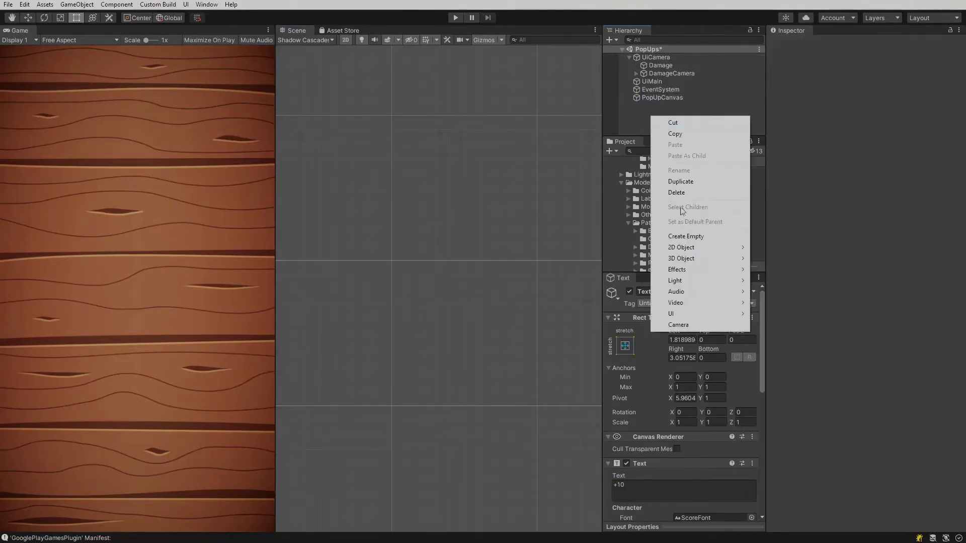
{"action": "mouse_move", "coordinate": [679, 270]}
{"action": "left_click", "coordinate": [789, 270]}
{"action": "type", "text": "PopUpSystem"}
{"action": "key", "text": "Return"}
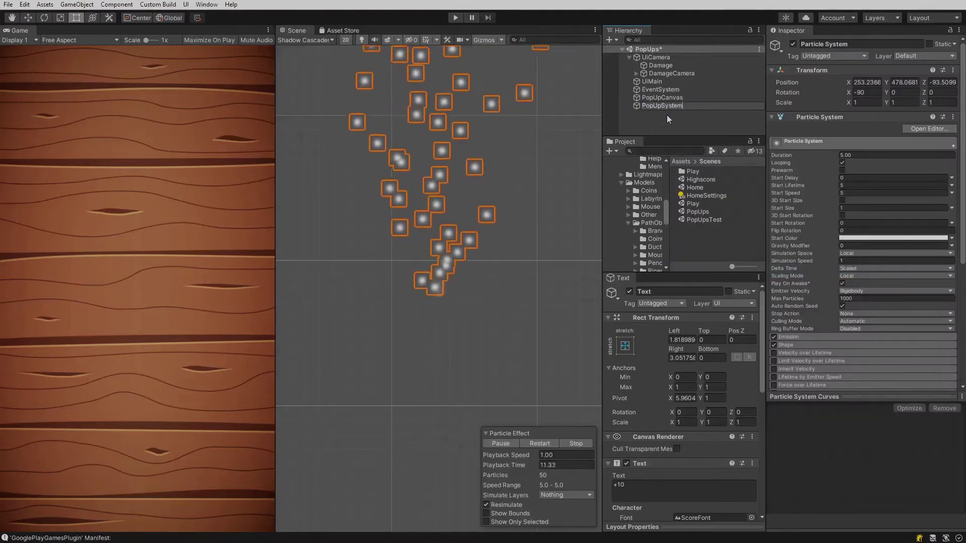
{"action": "left_click", "coordinate": [576, 444]}
Examine the Renderer module settings of the PopUpSystem particle system
{"action": "left_click_drag", "start_coordinate": [962, 201], "coordinate": [962, 332]}
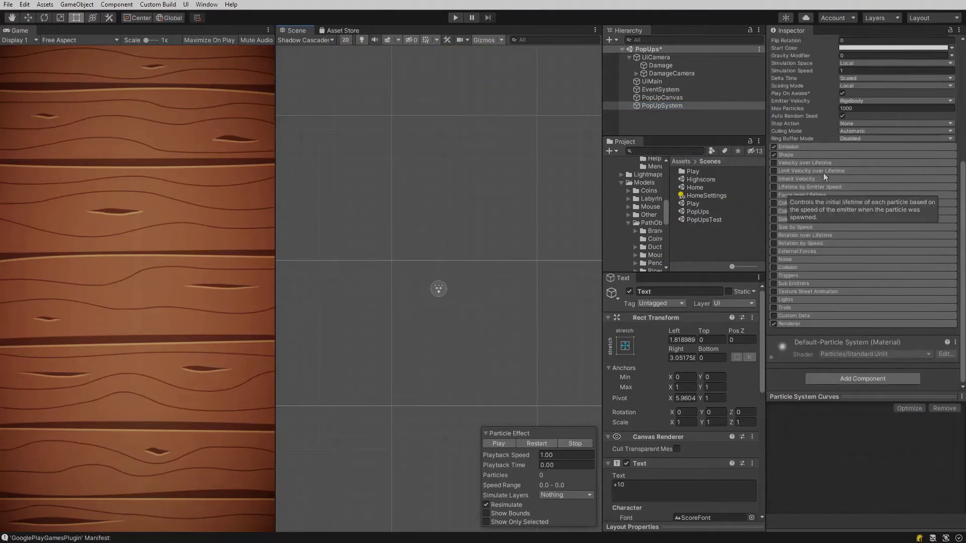
{"action": "left_click", "coordinate": [788, 325]}
{"action": "left_click_drag", "start_coordinate": [962, 251], "coordinate": [962, 342]}
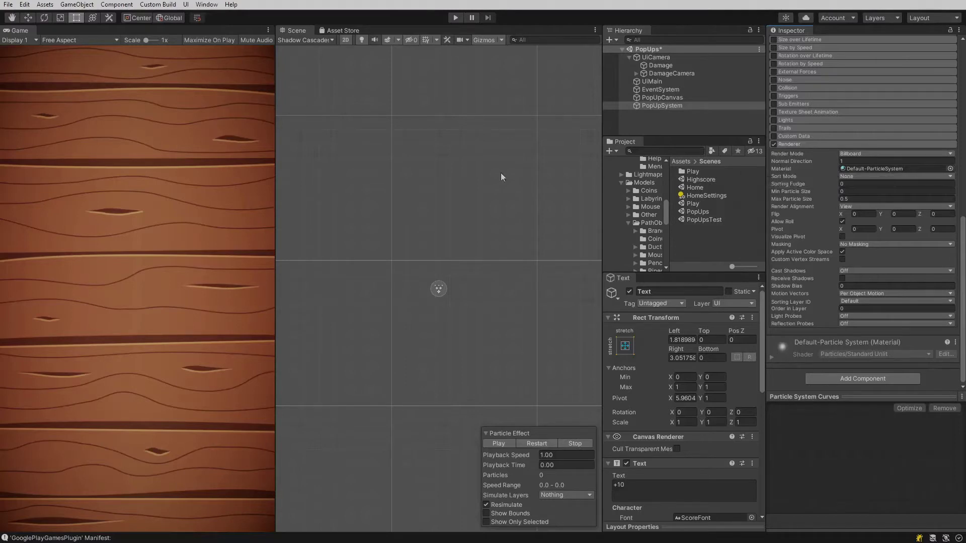
Add a UI panel under PopUpCanvas, frame it in the scene, and make the Game view slightly narrower
{"action": "right_click", "coordinate": [654, 98]}
{"action": "mouse_move", "coordinate": [715, 303]}
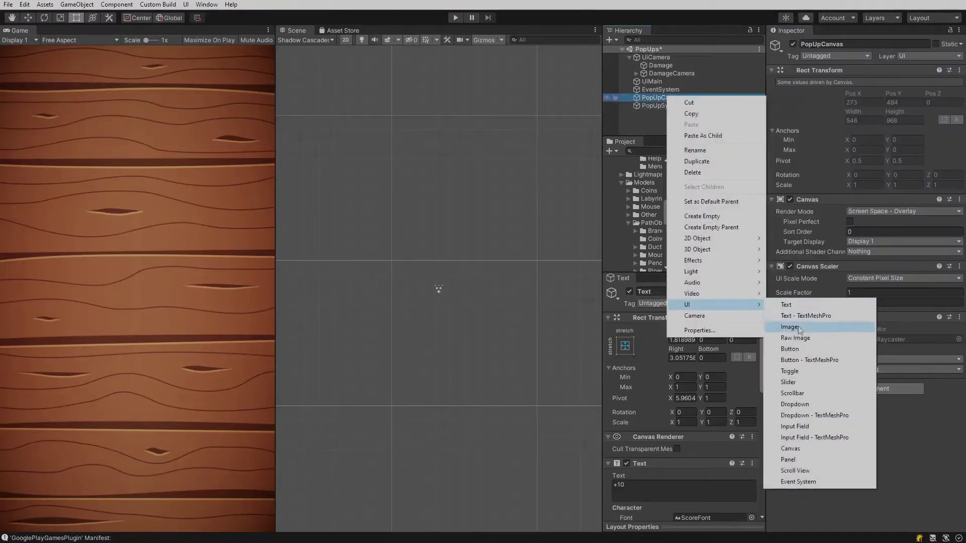
{"action": "left_click", "coordinate": [805, 462]}
{"action": "key", "text": "f"}
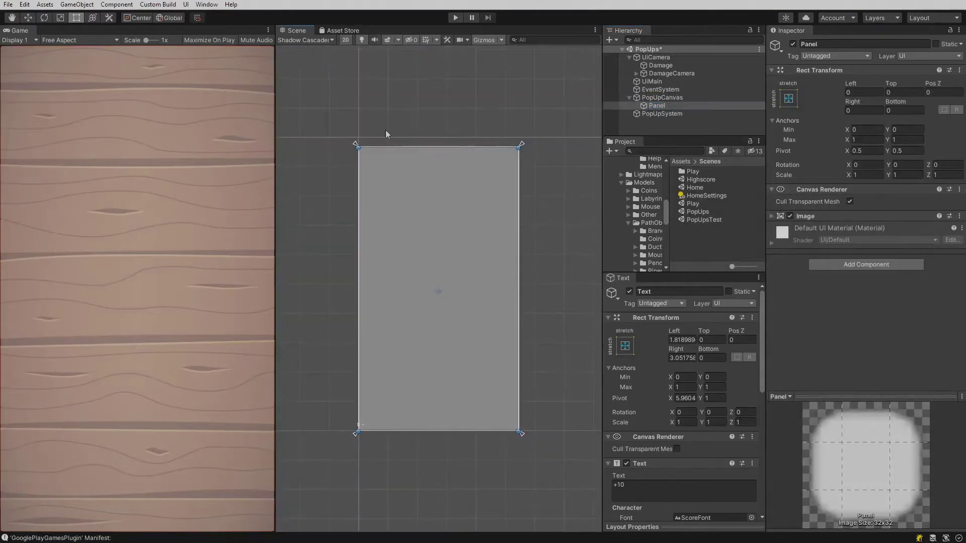
{"action": "left_click", "coordinate": [646, 99]}
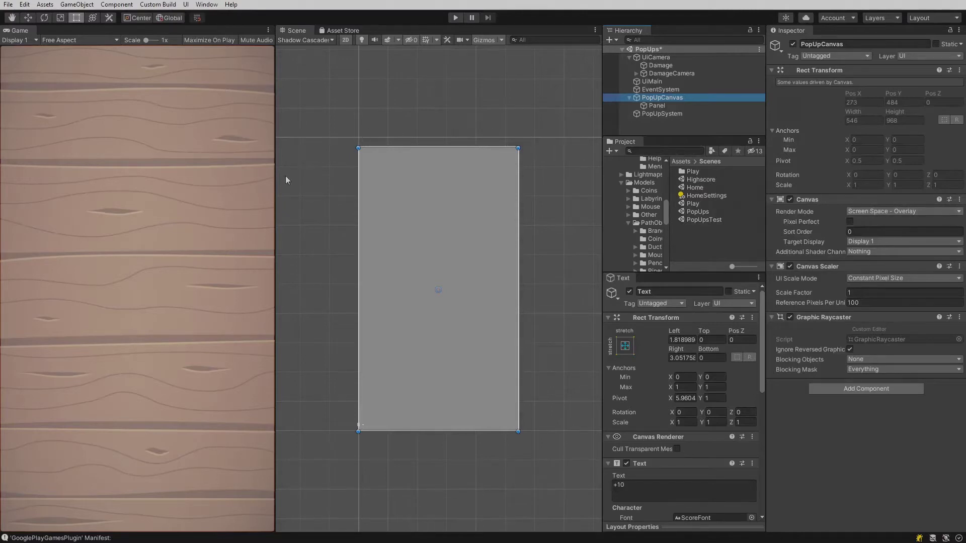
{"action": "left_click_drag", "start_coordinate": [275, 185], "coordinate": [256, 191]}
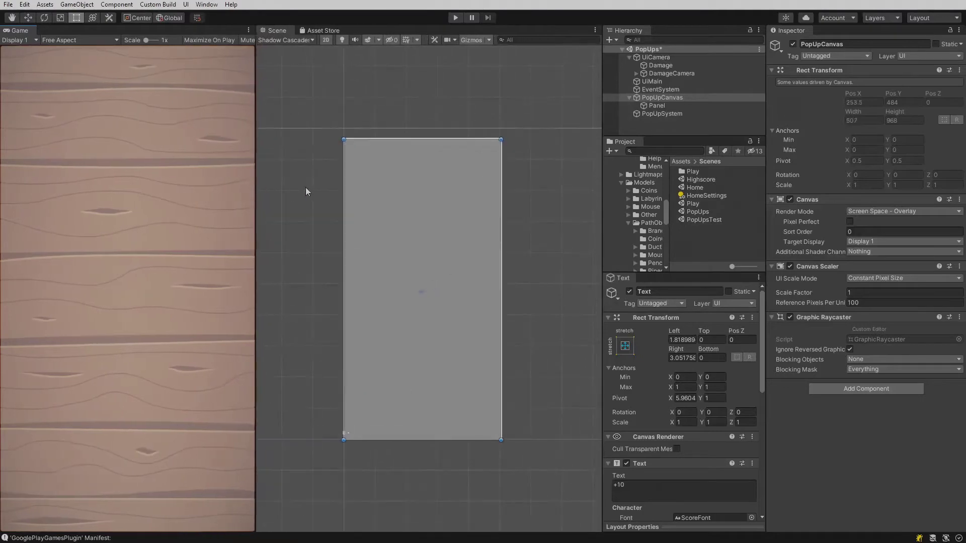
Set the panel's source image to the Item M 1 sprite and make its image color fully opaque
{"action": "left_click", "coordinate": [656, 105]}
{"action": "left_click", "coordinate": [805, 217]}
{"action": "left_click", "coordinate": [959, 229]}
{"action": "scroll", "coordinate": [805, 281], "scroll_direction": "down", "scroll_amount": 5}
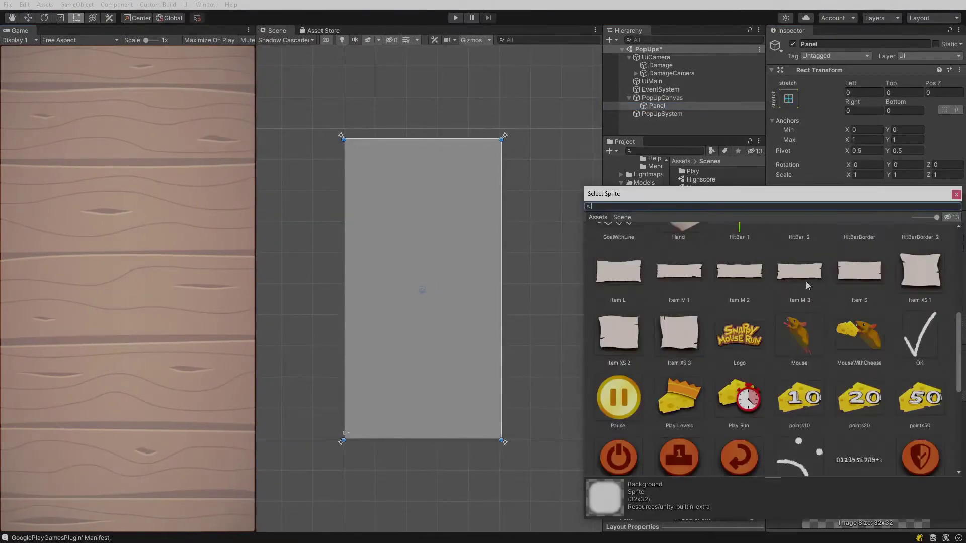
{"action": "double_click", "coordinate": [805, 281]}
{"action": "left_click", "coordinate": [898, 238]}
{"action": "left_click", "coordinate": [956, 230]}
Add a UI Text under Panel and stretch its anchors, pivot and position to fill the panel in both directions
{"action": "right_click", "coordinate": [654, 106]}
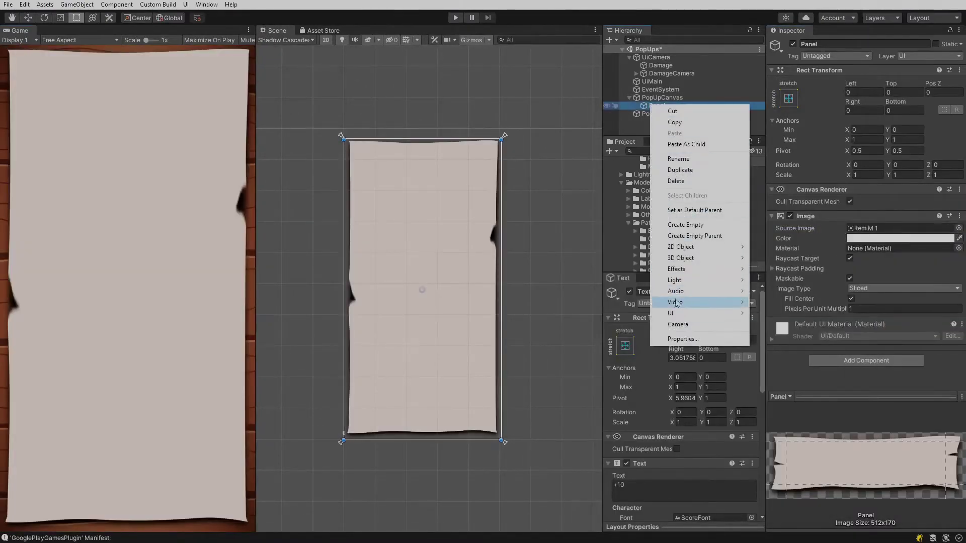
{"action": "mouse_move", "coordinate": [704, 313]}
{"action": "left_click", "coordinate": [784, 314]}
{"action": "left_click", "coordinate": [789, 99]}
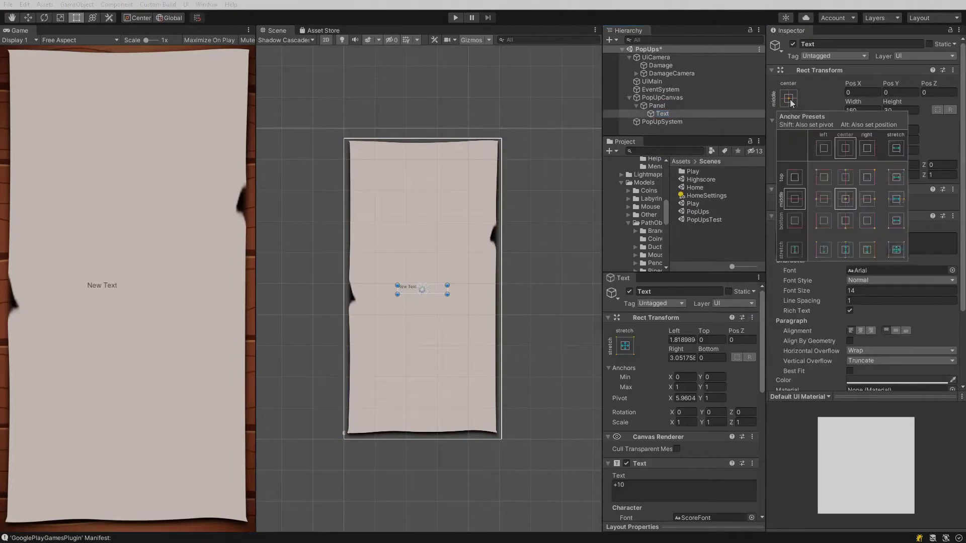
{"action": "key", "text": "shift+alt"}
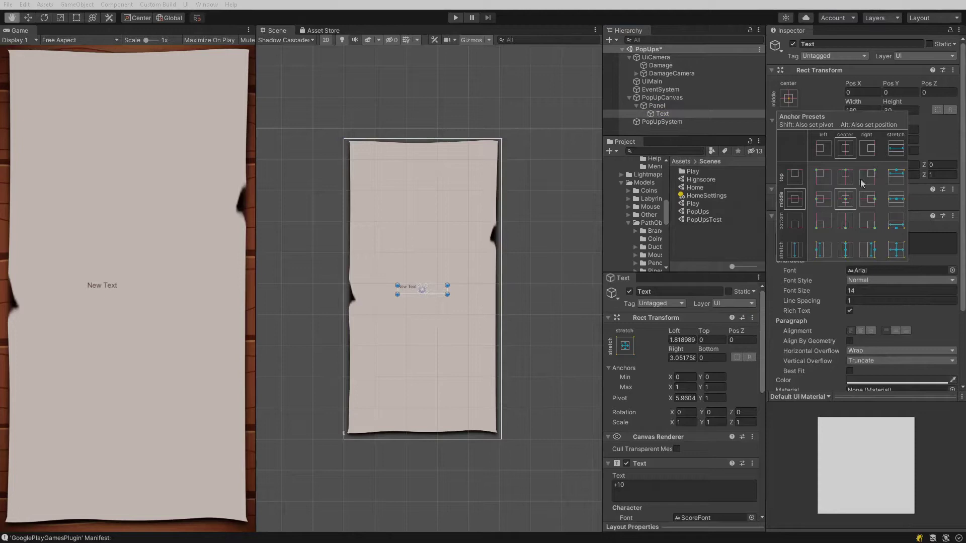
{"action": "left_click", "coordinate": [895, 248], "text": "alt+shift"}
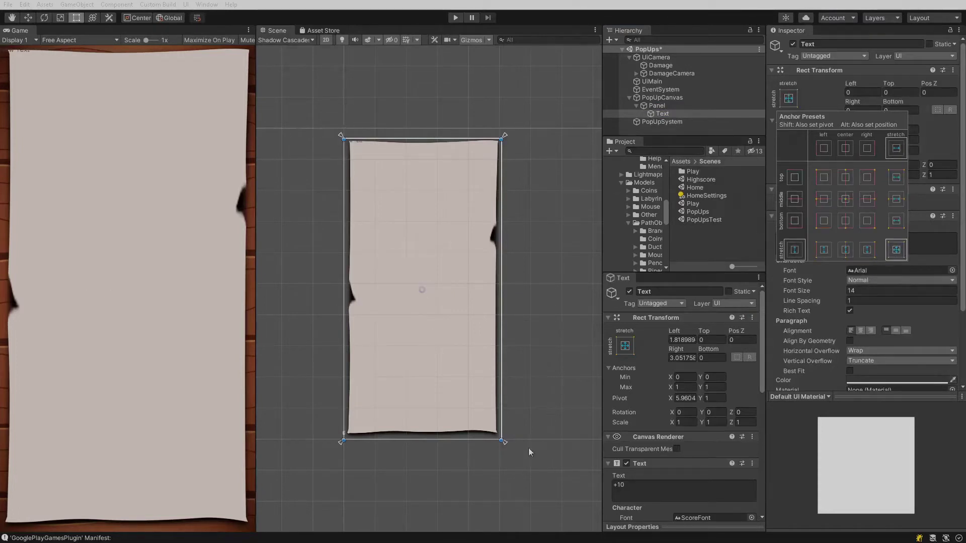
{"action": "left_click", "coordinate": [505, 90]}
{"action": "left_click", "coordinate": [664, 115]}
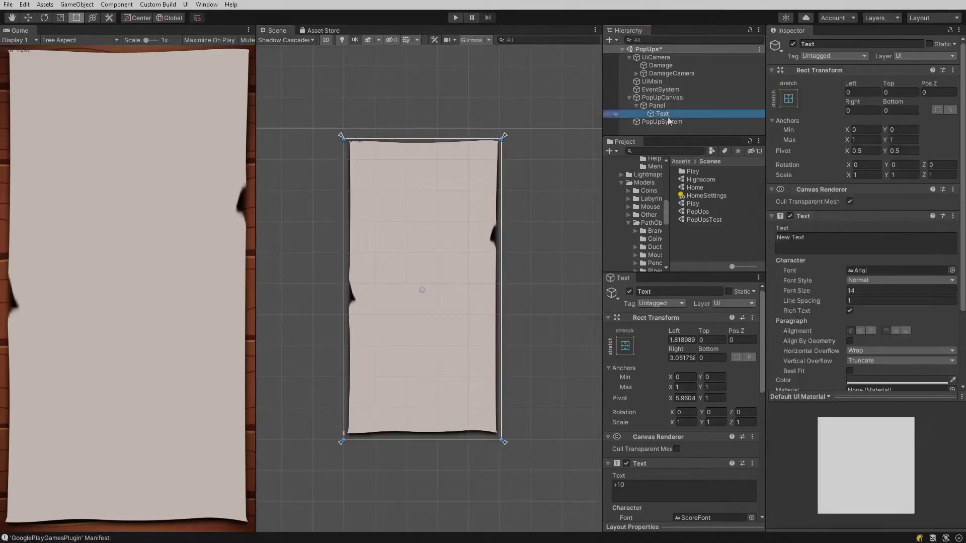
Center the text horizontally and vertically and enable Best Fit
{"action": "left_click", "coordinate": [861, 331]}
{"action": "left_click", "coordinate": [896, 330]}
{"action": "scroll", "coordinate": [872, 314], "scroll_direction": "down", "scroll_amount": 3}
{"action": "left_click", "coordinate": [850, 280]}
Set the text's font to erasdust and its color to dark red 501717
{"action": "left_click", "coordinate": [944, 180]}
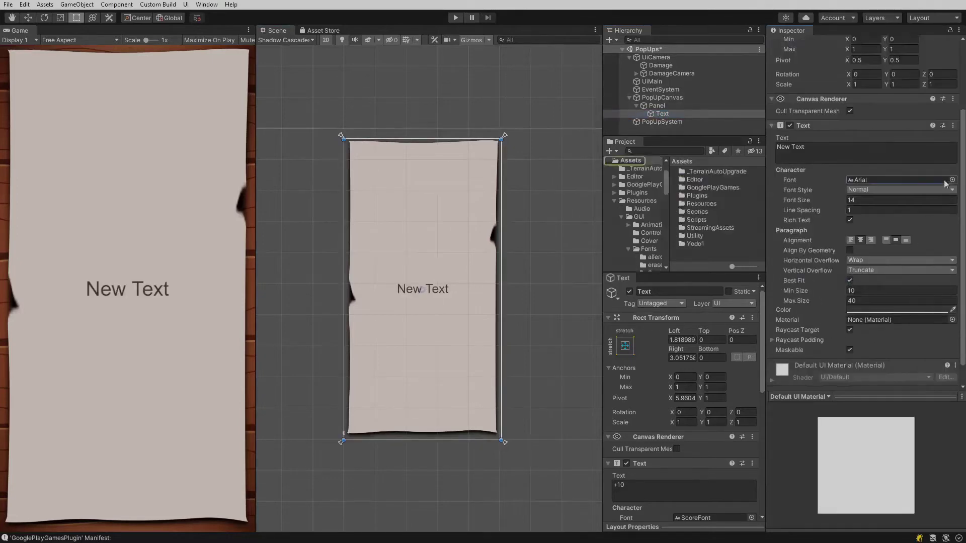
{"action": "left_click", "coordinate": [952, 179]}
{"action": "double_click", "coordinate": [935, 364]}
{"action": "left_click", "coordinate": [896, 310]}
{"action": "left_click_drag", "start_coordinate": [890, 367], "coordinate": [916, 368]}
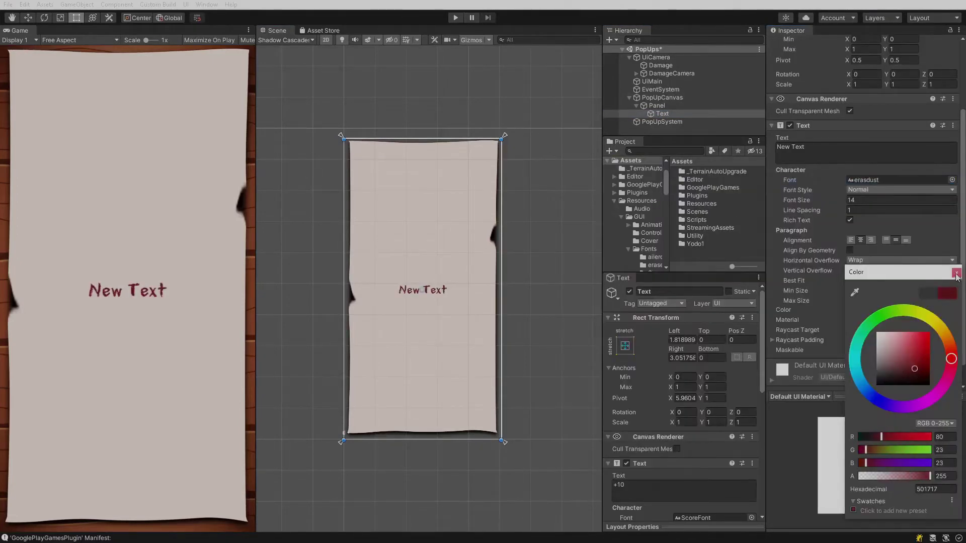
{"action": "left_click", "coordinate": [956, 273]}
Set the text's Best Fit maximum size to 100 and its content to "Game Over!"
{"action": "left_click_drag", "start_coordinate": [800, 300], "coordinate": [828, 296]}
{"action": "left_click", "coordinate": [815, 151]}
{"action": "type", "text": "Game Over!"}
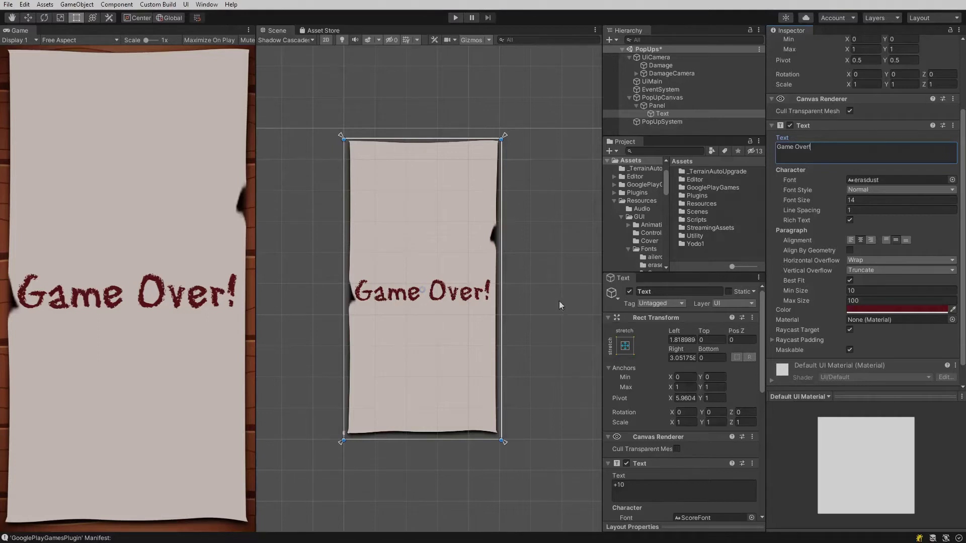
Create a material named PopUpMaterial in the Resources/Models folder
{"action": "left_click", "coordinate": [622, 217]}
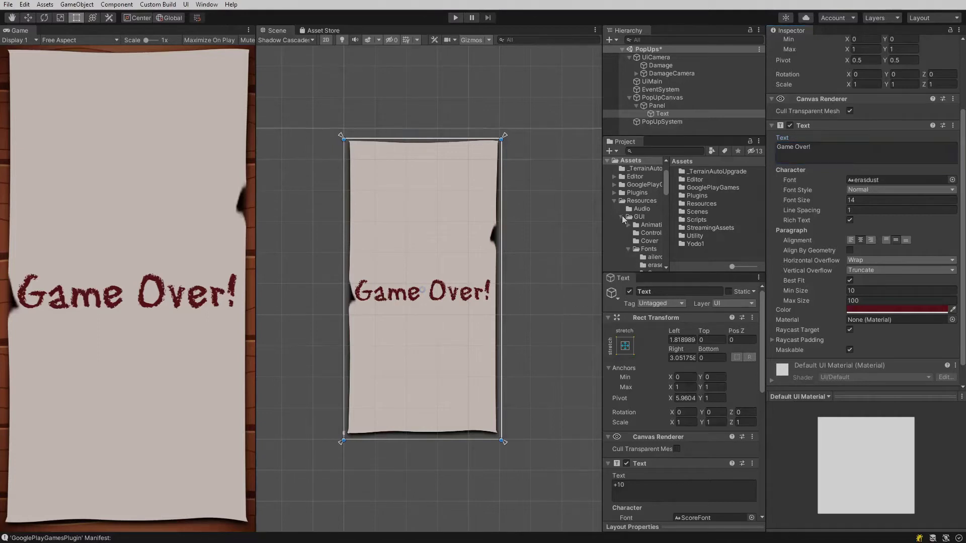
{"action": "left_click", "coordinate": [644, 233]}
{"action": "right_click", "coordinate": [706, 233]}
{"action": "mouse_move", "coordinate": [725, 238]}
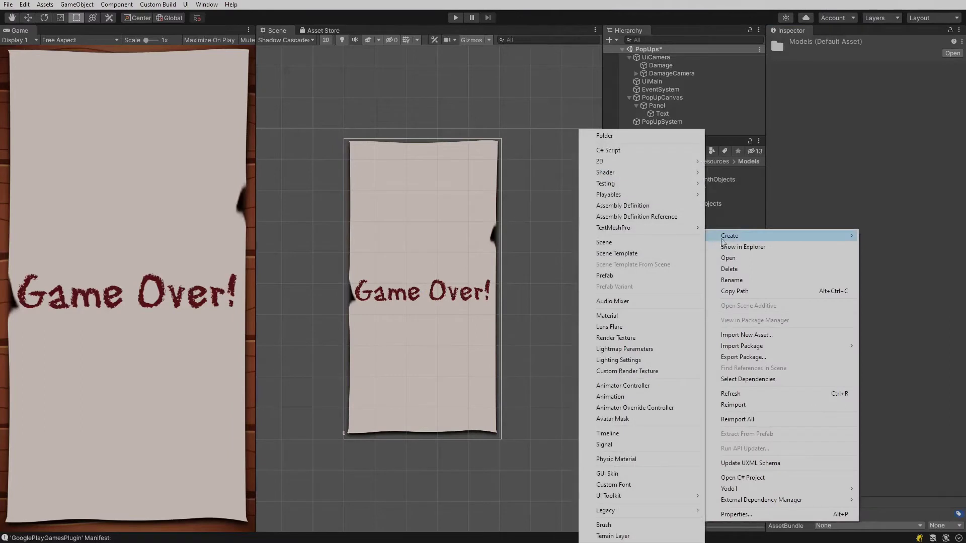
{"action": "left_click", "coordinate": [618, 316]}
{"action": "type", "text": "PopUpMaterial"}
{"action": "key", "text": "Return"}
Change PopUpMaterial's shader to UI/Unlit/Transparent
{"action": "left_click", "coordinate": [926, 53]}
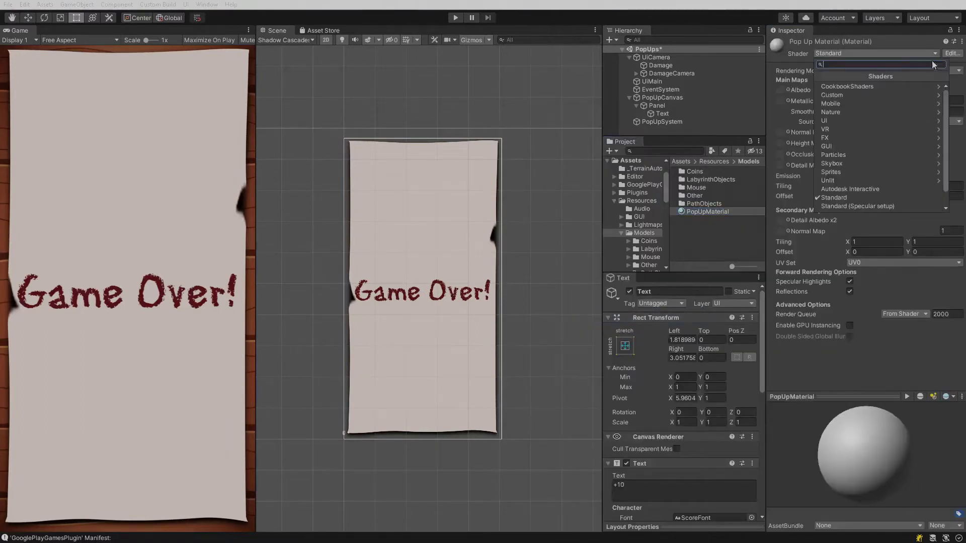
{"action": "left_click", "coordinate": [891, 116]}
{"action": "left_click", "coordinate": [883, 111]}
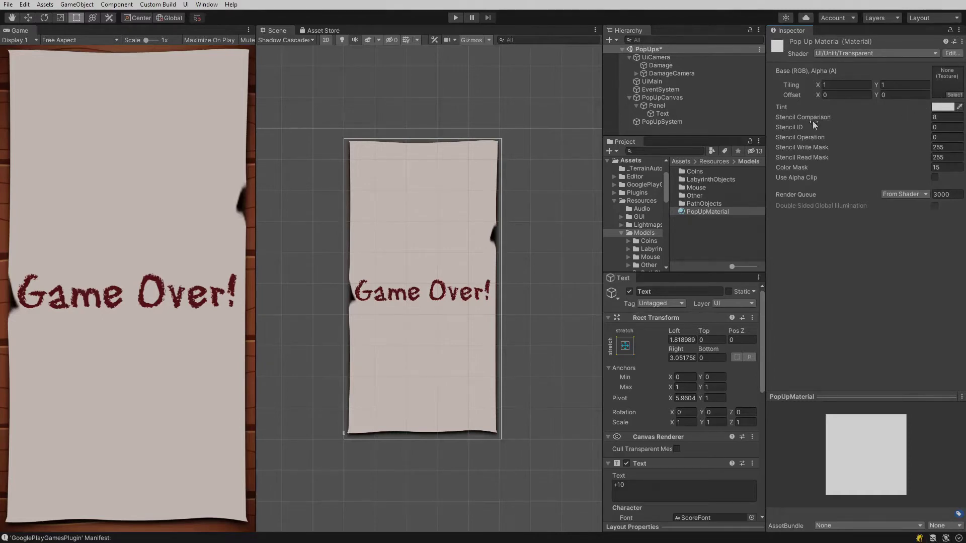
Create a render texture named PopUpTexture in the Models folder
{"action": "right_click", "coordinate": [683, 228]}
{"action": "mouse_move", "coordinate": [685, 233]}
{"action": "left_click", "coordinate": [878, 312]}
{"action": "type", "text": "PopUpTexture"}
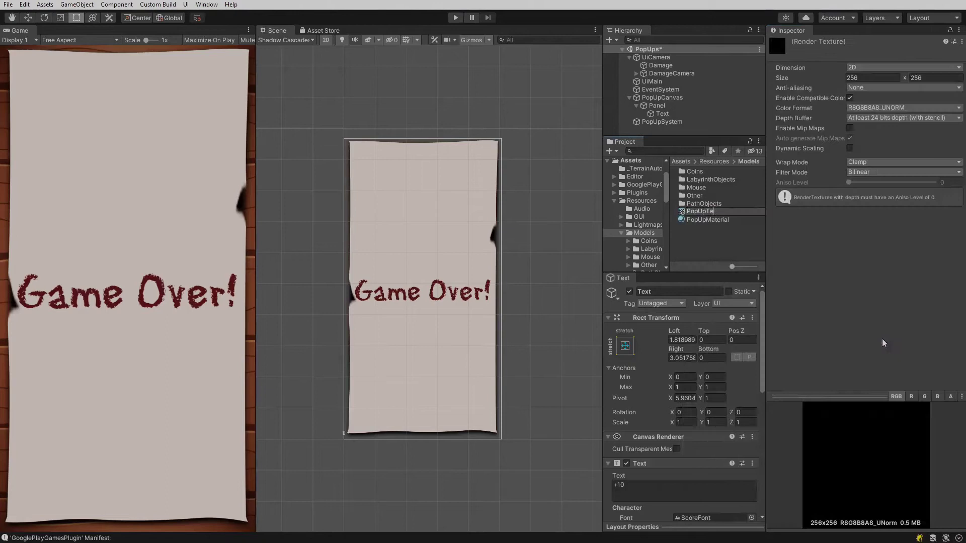
{"action": "key", "text": "Return"}
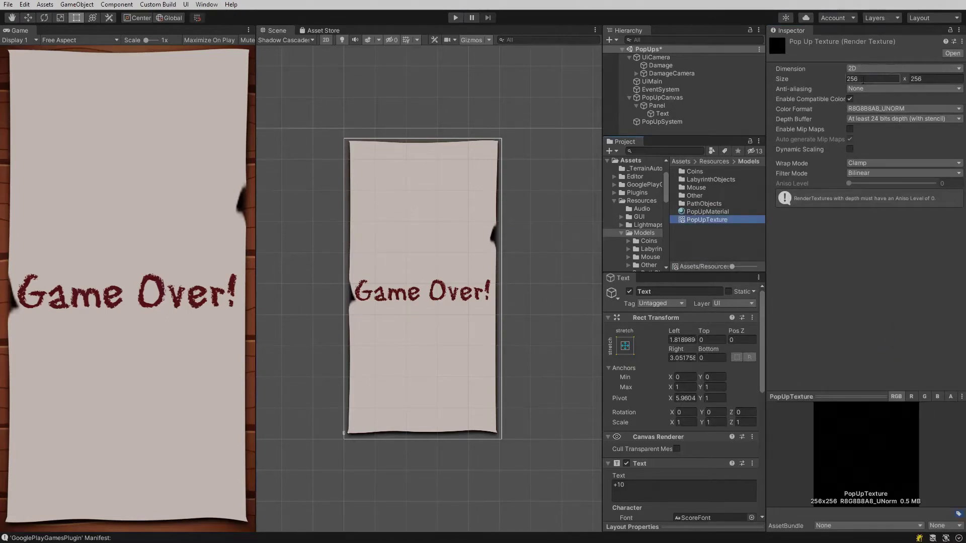
Set PopUpTexture's width to 512 and assign PopUpTexture as the base texture of PopUpMaterial
{"action": "left_click", "coordinate": [864, 79]}
{"action": "type", "text": "512"}
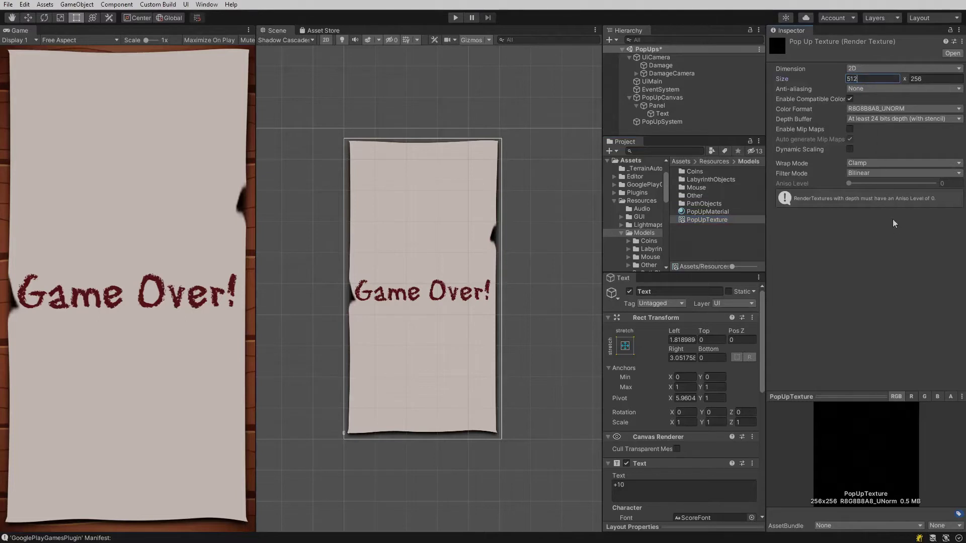
{"action": "key", "text": "Return"}
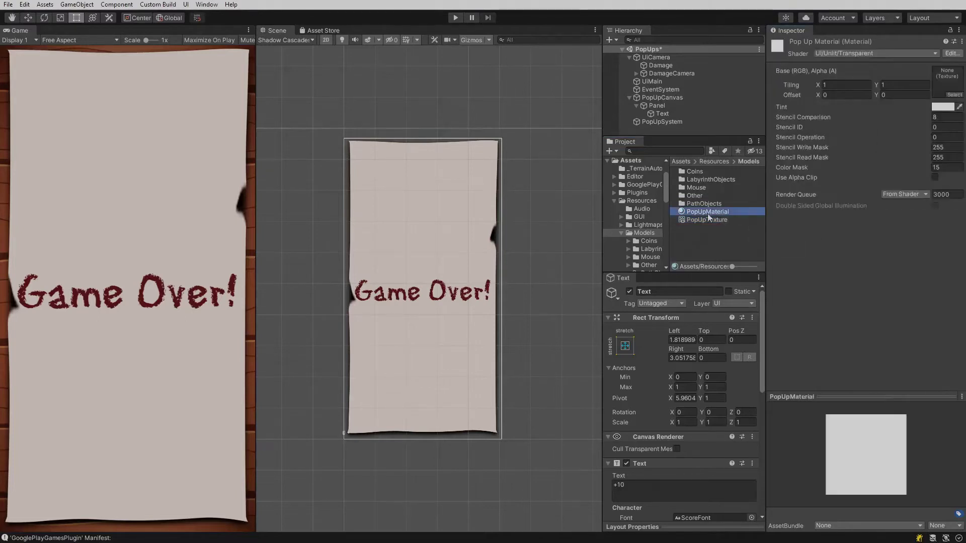
{"action": "left_click", "coordinate": [707, 212]}
Close the separate Text properties view and enlarge the Hierarchy area downward
{"action": "right_click", "coordinate": [622, 276]}
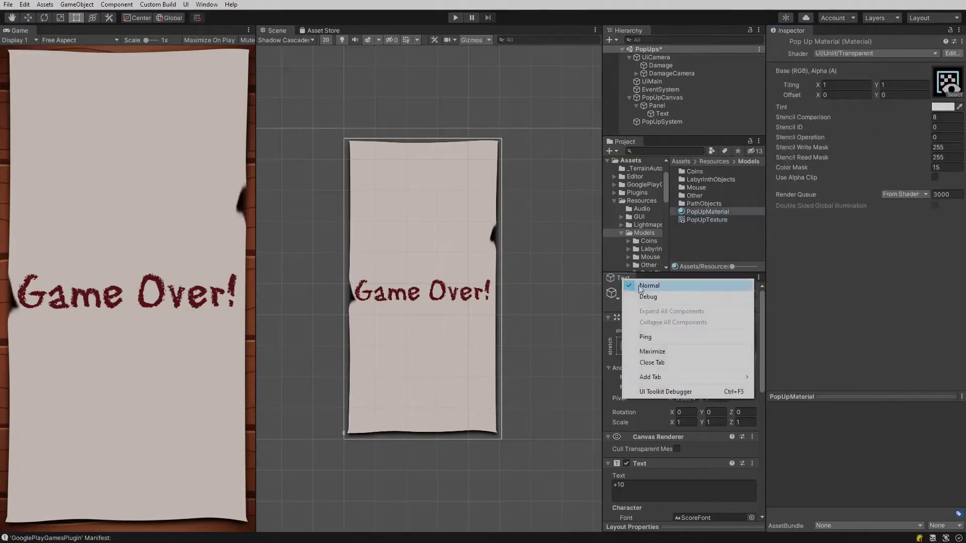
{"action": "left_click", "coordinate": [654, 362]}
{"action": "left_click_drag", "start_coordinate": [705, 137], "coordinate": [704, 257]}
Create a camera named PopUpCamera at the root of the scene
{"action": "right_click", "coordinate": [652, 141]}
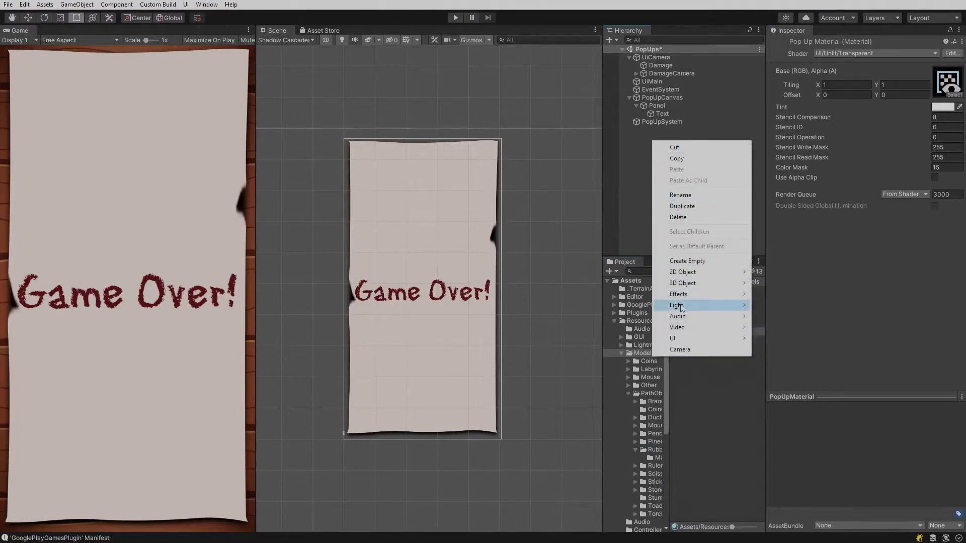
{"action": "left_click", "coordinate": [680, 349]}
{"action": "type", "text": "PopUpCamera"}
{"action": "key", "text": "Return"}
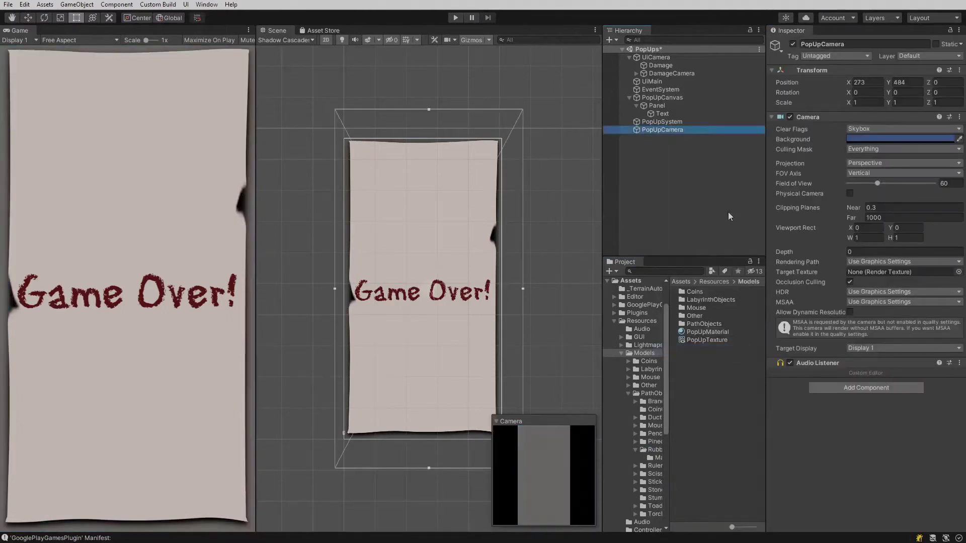
Set PopUpCamera's clear flags to Solid Color and its background to black 000000 with alpha 0
{"action": "left_click", "coordinate": [923, 128]}
{"action": "left_click", "coordinate": [910, 147]}
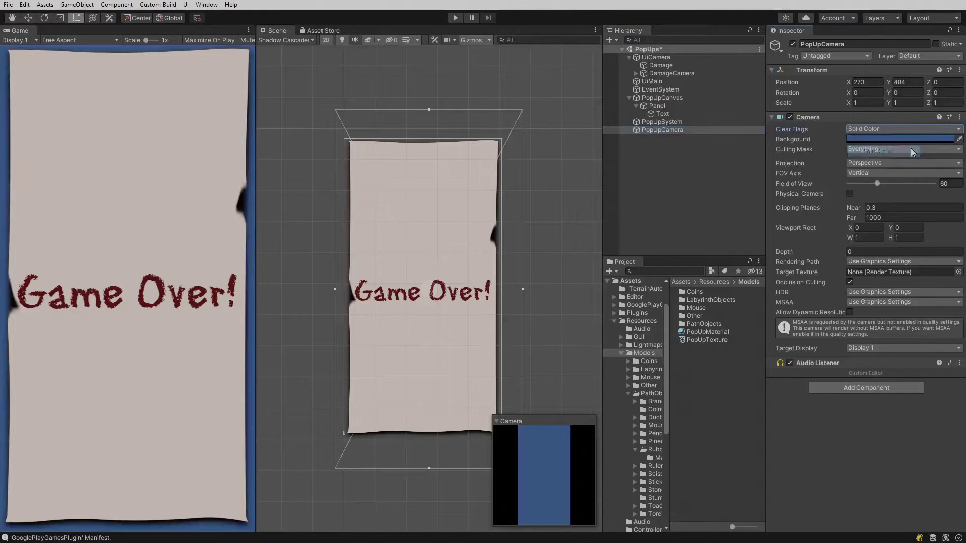
{"action": "left_click", "coordinate": [913, 140]}
{"action": "left_click_drag", "start_coordinate": [923, 226], "coordinate": [840, 336]}
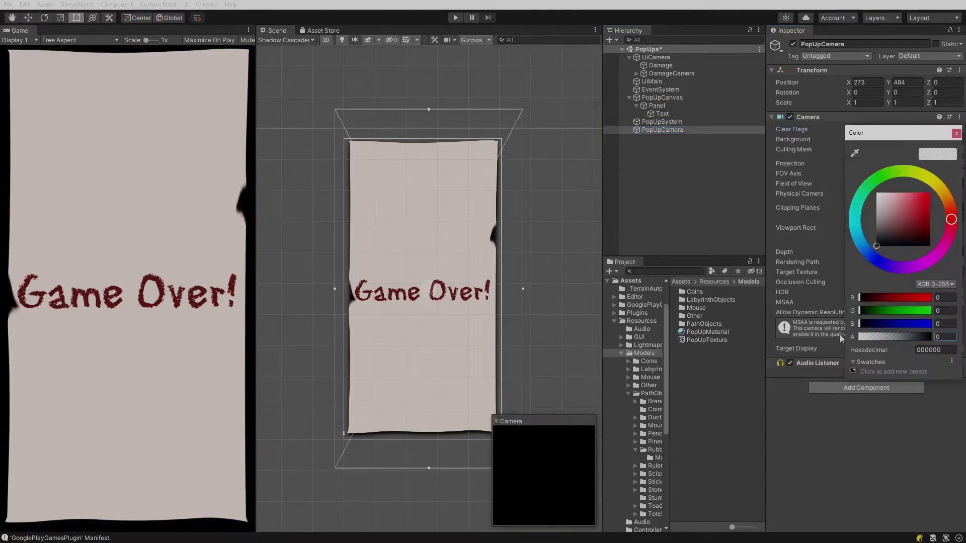
Set PopUpCamera's projection to Orthographic and assign PopUpTexture as its target texture
{"action": "left_click", "coordinate": [955, 133]}
{"action": "left_click", "coordinate": [849, 163]}
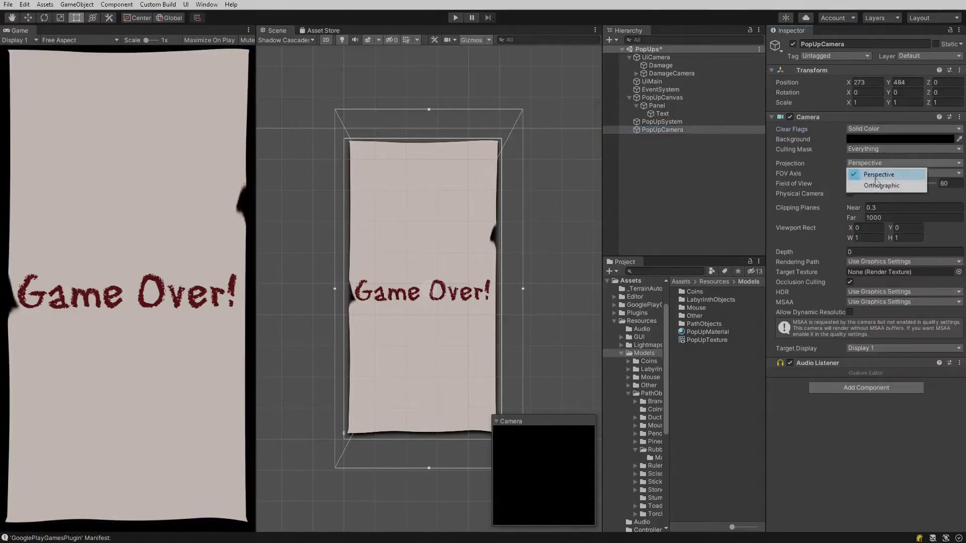
{"action": "left_click", "coordinate": [845, 177]}
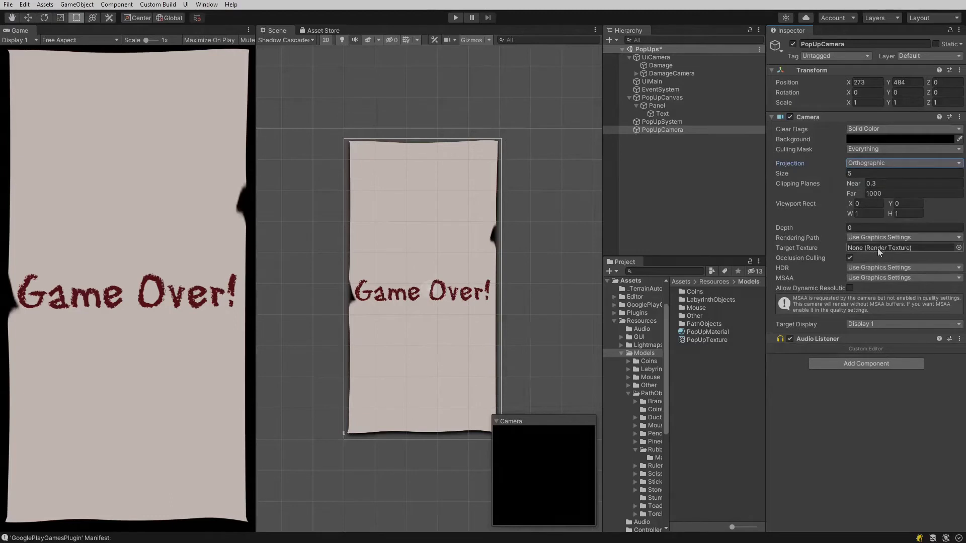
{"action": "left_click_drag", "start_coordinate": [704, 340], "coordinate": [901, 247]}
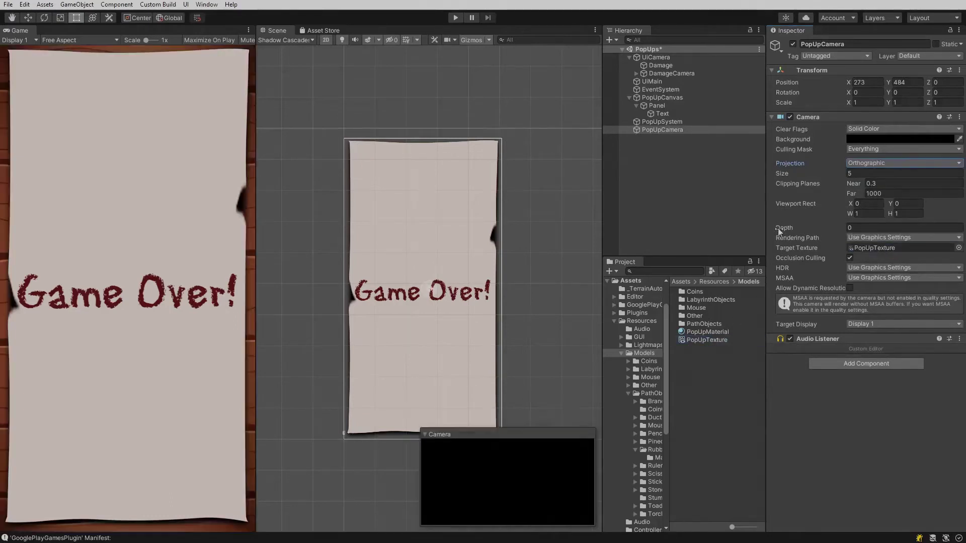
Set PopUpCanvas's render mode to Screen Space - Camera and assign PopUpCamera as its render camera
{"action": "left_click", "coordinate": [662, 98]}
{"action": "left_click", "coordinate": [900, 211]}
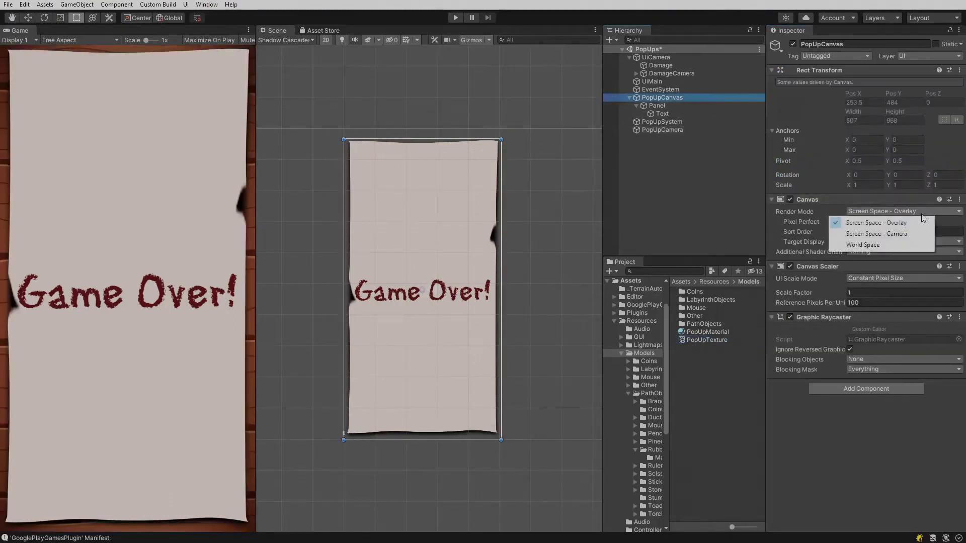
{"action": "left_click", "coordinate": [907, 236]}
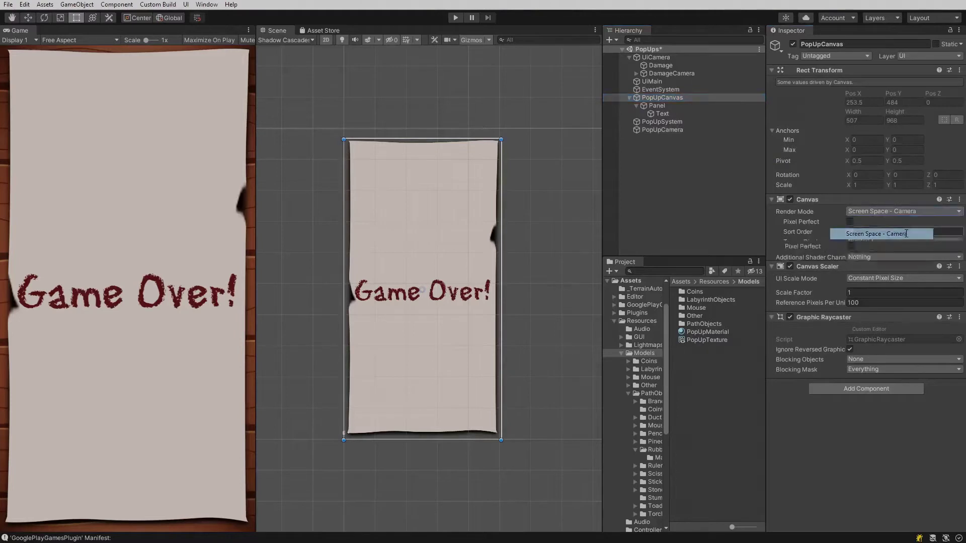
{"action": "left_click_drag", "start_coordinate": [662, 130], "coordinate": [870, 232]}
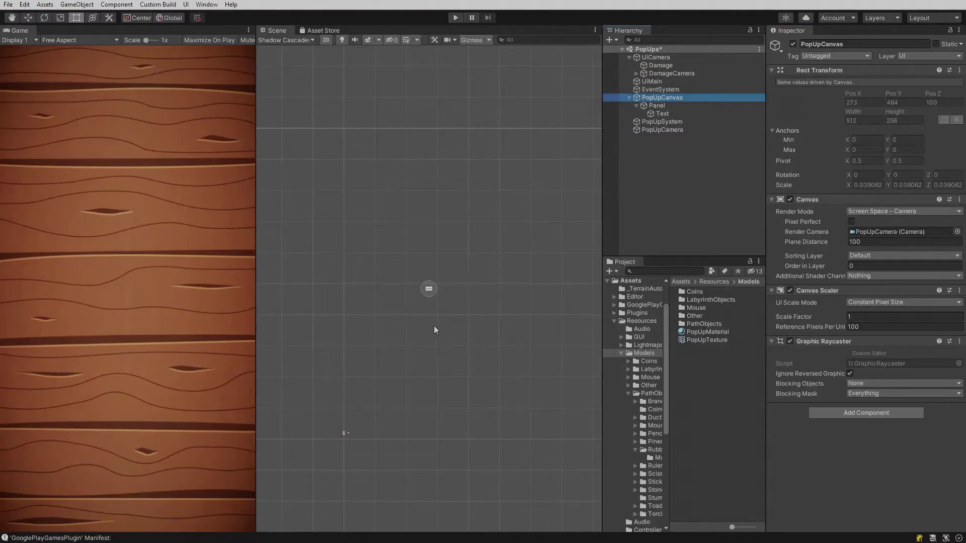
{"action": "key", "text": "f"}
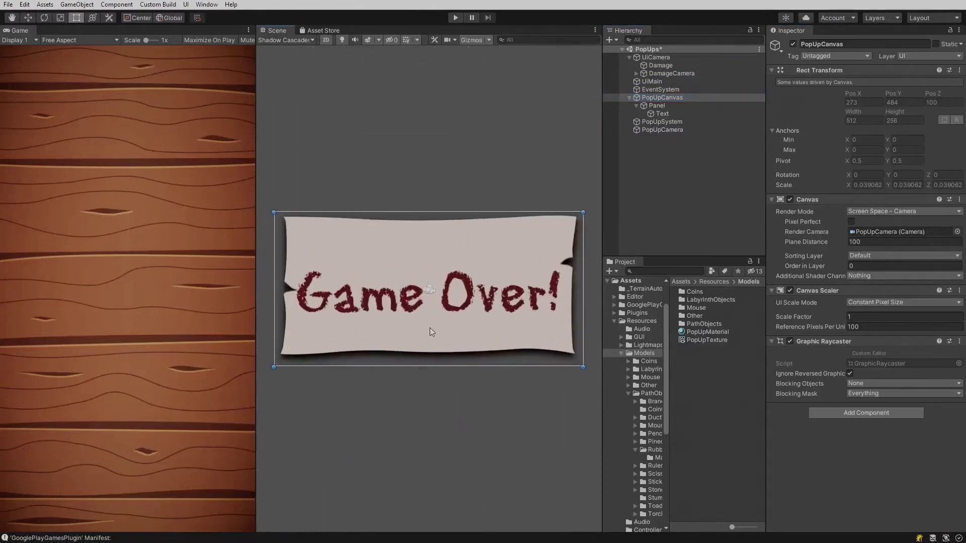
Shrink the Text rectangle inside the panel to margins of about 55 left, 22 top, 53 right and 38 bottom
{"action": "left_click", "coordinate": [662, 114]}
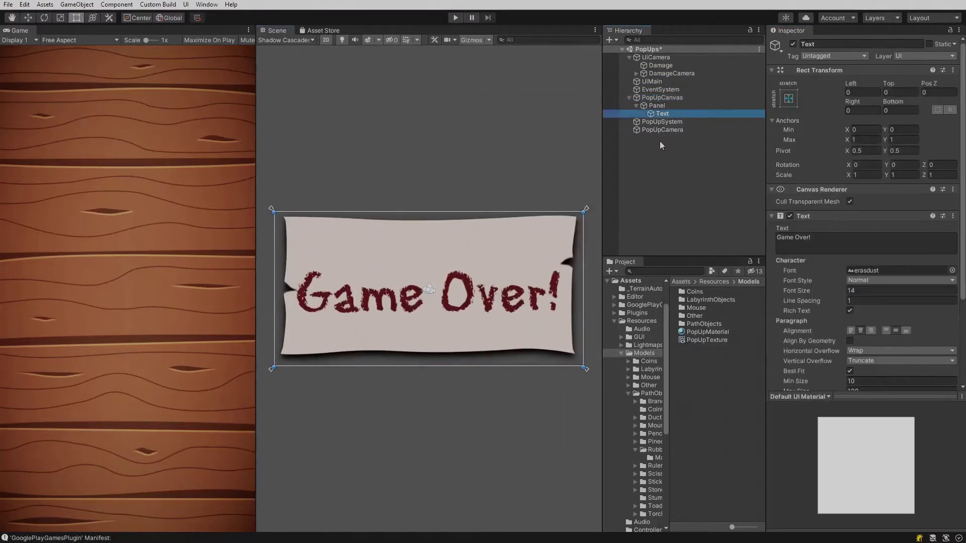
{"action": "left_click_drag", "start_coordinate": [274, 212], "coordinate": [298, 226]}
{"action": "left_click_drag", "start_coordinate": [584, 367], "coordinate": [552, 339]}
{"action": "left_click_drag", "start_coordinate": [300, 227], "coordinate": [307, 228]}
{"action": "left_click_drag", "start_coordinate": [406, 339], "coordinate": [406, 345]}
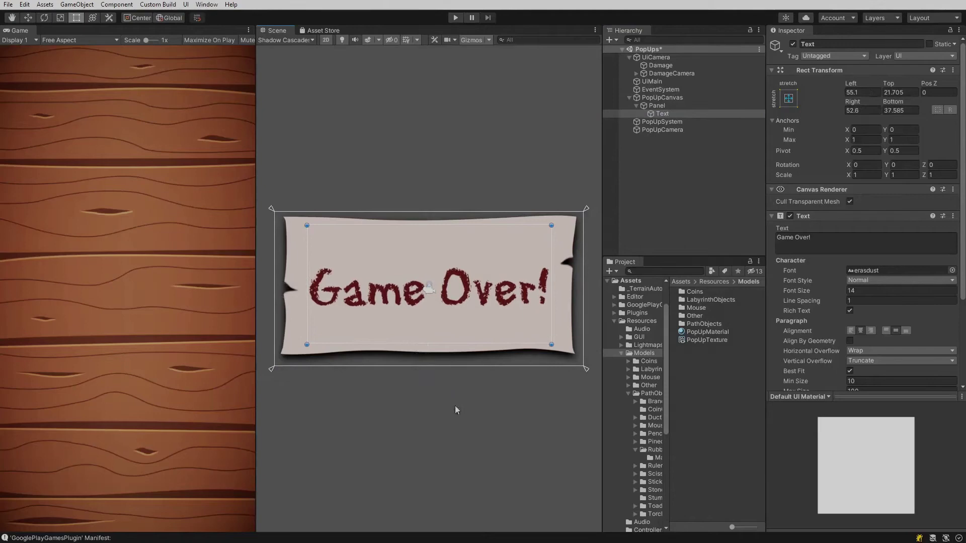
Collapse PopUpCanvas, switch the scene view to 3D and examine how PopUpCamera and the canvas are placed relative to each other
{"action": "key", "text": "w"}
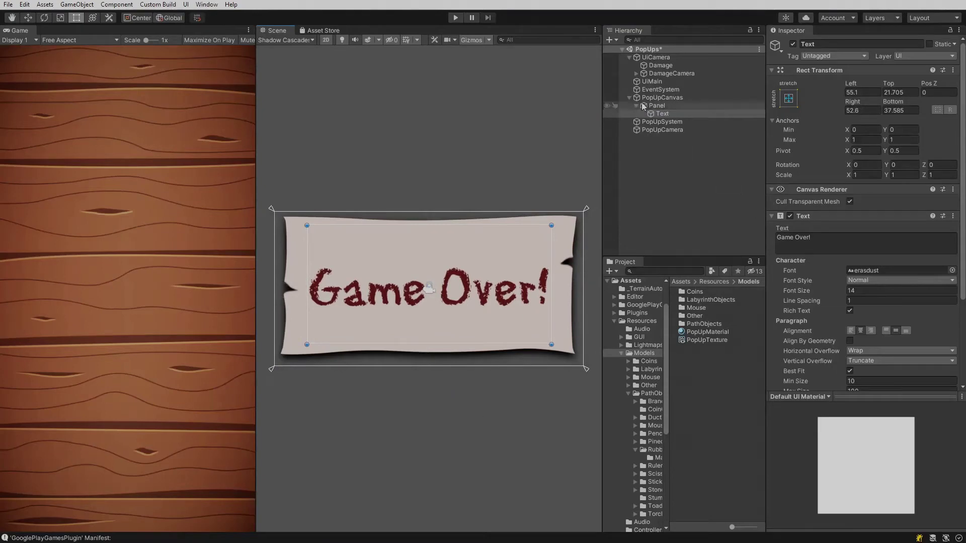
{"action": "left_click", "coordinate": [630, 97]}
{"action": "left_click", "coordinate": [326, 40]}
{"action": "scroll", "coordinate": [451, 176], "scroll_direction": "down", "scroll_amount": 8}
{"action": "left_click", "coordinate": [663, 114], "text": "ctrl"}
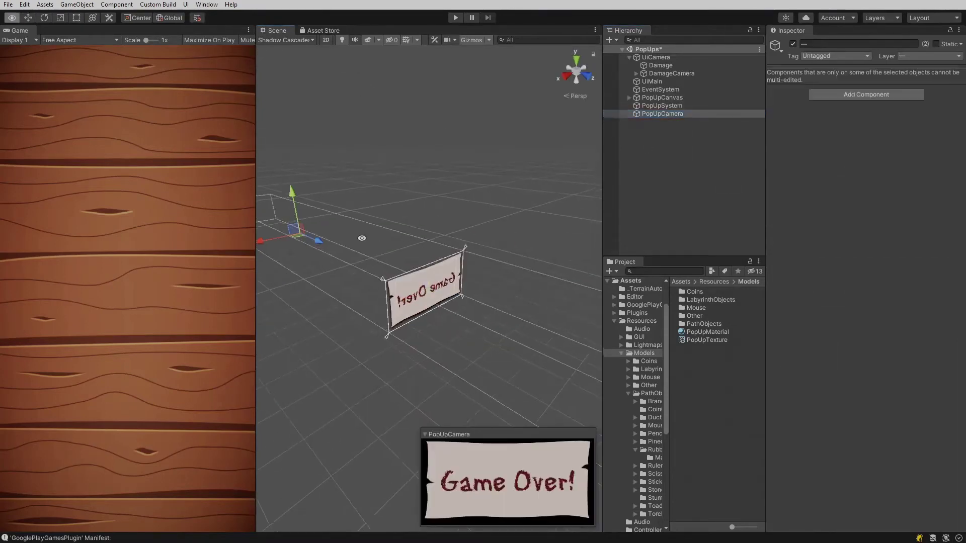
{"action": "left_click_drag", "start_coordinate": [375, 231], "coordinate": [648, 244], "text": "alt"}
{"action": "scroll", "coordinate": [531, 227], "scroll_direction": "down", "scroll_amount": 10}
{"action": "left_click", "coordinate": [384, 298]}
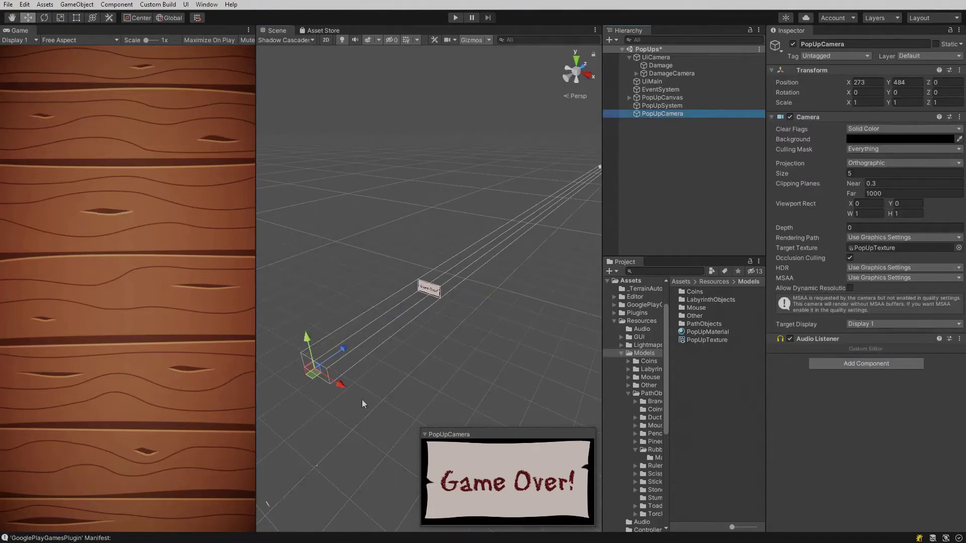
Set PopUpCanvas's plane distance to 1 and PopUpCamera's far clipping plane to 1
{"action": "left_click", "coordinate": [686, 98]}
{"action": "left_click", "coordinate": [876, 241]}
{"action": "type", "text": "1"}
{"action": "left_click", "coordinate": [677, 115]}
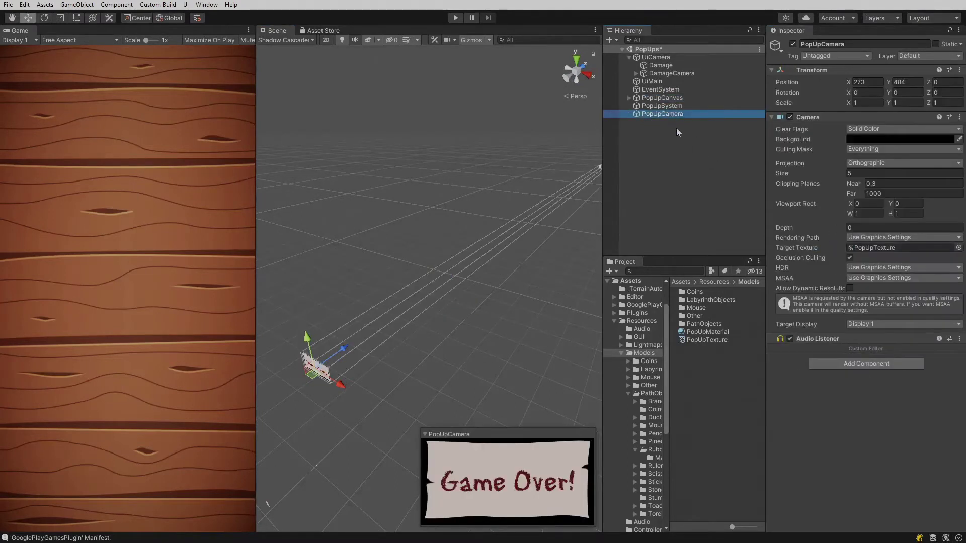
{"action": "left_click", "coordinate": [890, 193]}
{"action": "type", "text": "1"}
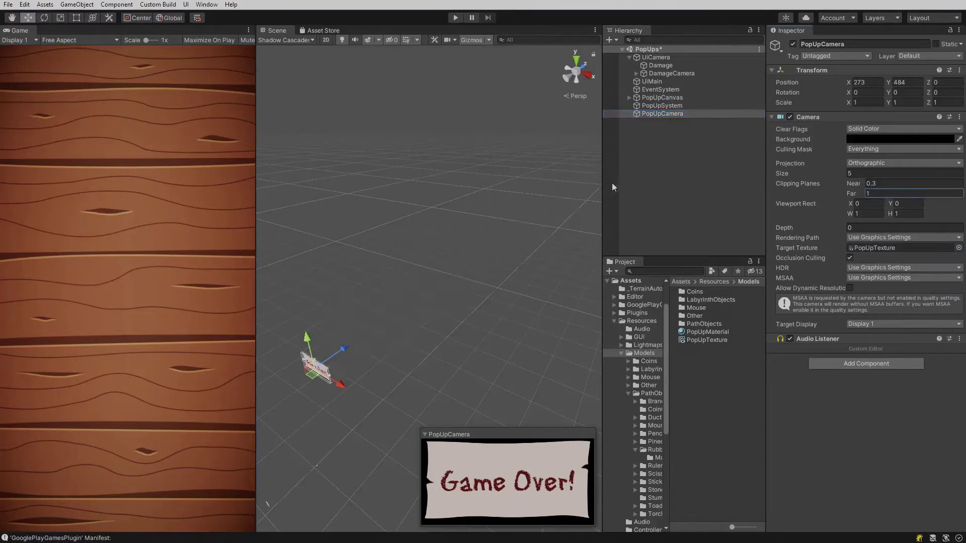
{"action": "left_click", "coordinate": [665, 98], "text": "ctrl"}
{"action": "key", "text": "f"}
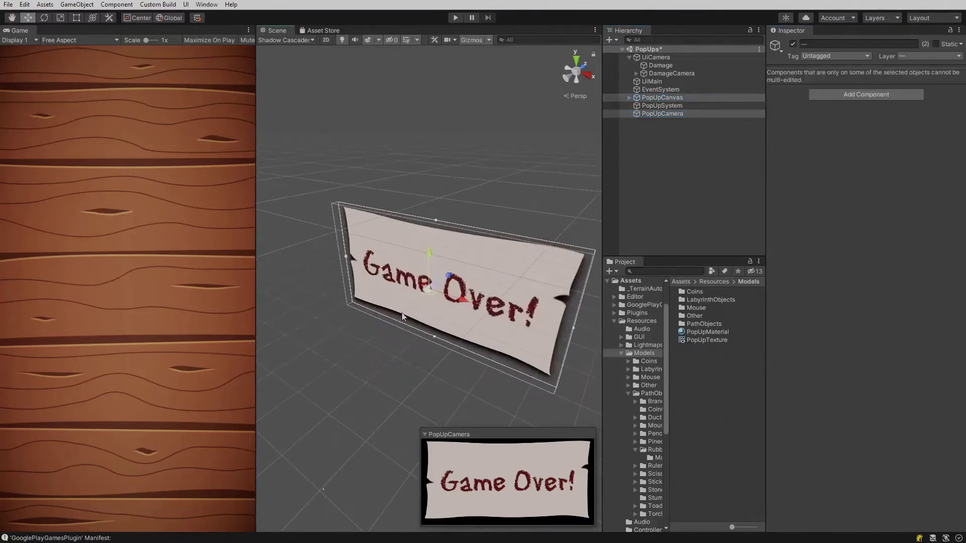
{"action": "left_click_drag", "start_coordinate": [401, 317], "coordinate": [622, 317], "text": "alt"}
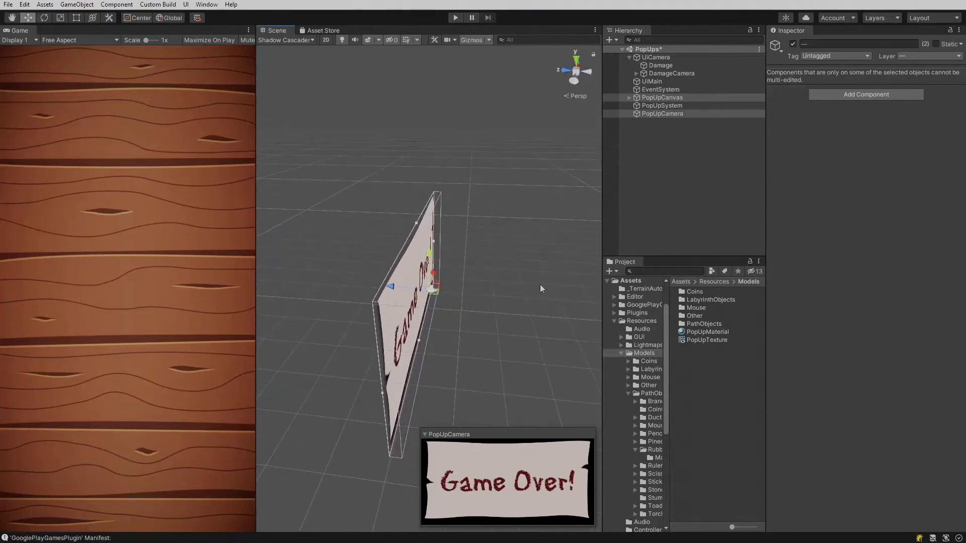
{"action": "left_click", "coordinate": [669, 99]}
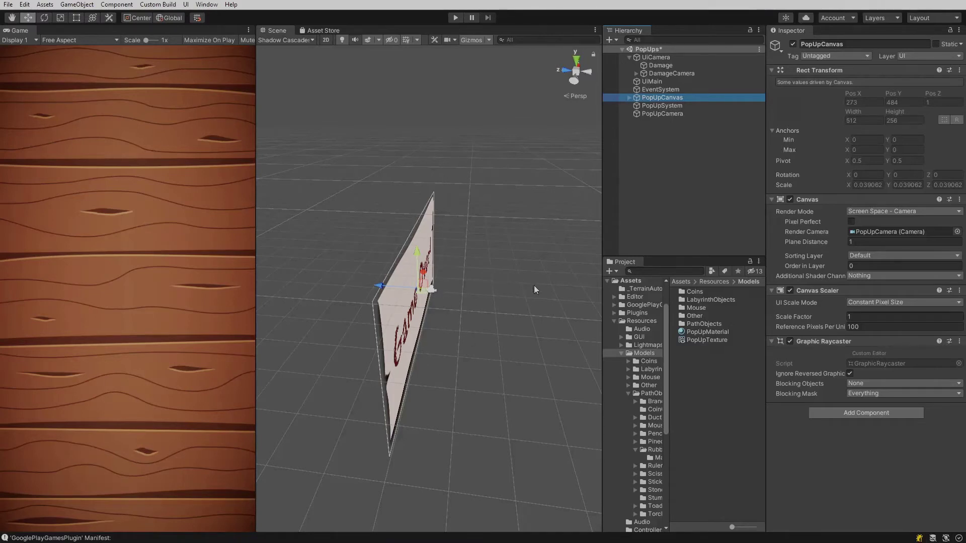
Assign PopUpMaterial as the renderer material of the PopUpSystem particle system
{"action": "left_click", "coordinate": [705, 333]}
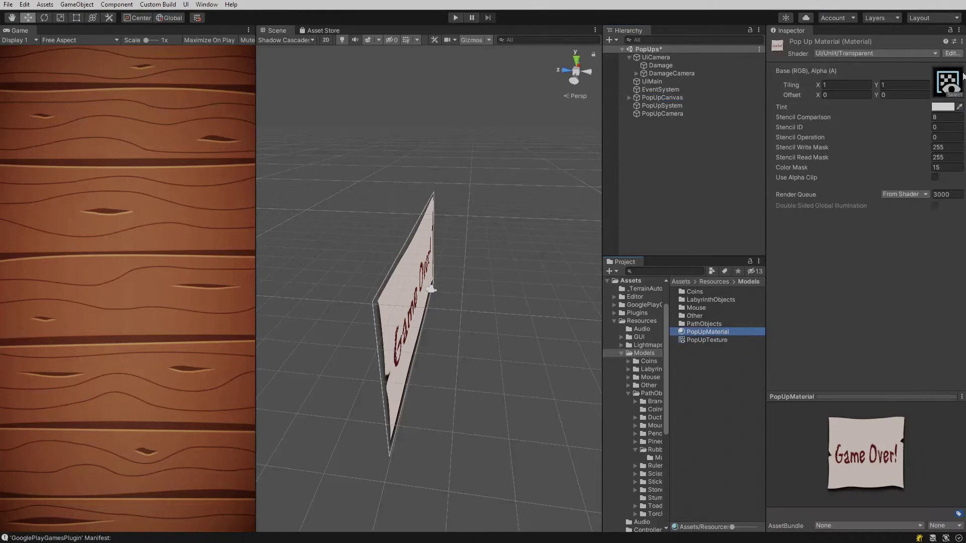
{"action": "left_click", "coordinate": [664, 106]}
{"action": "scroll", "coordinate": [866, 201], "scroll_direction": "down", "scroll_amount": 10}
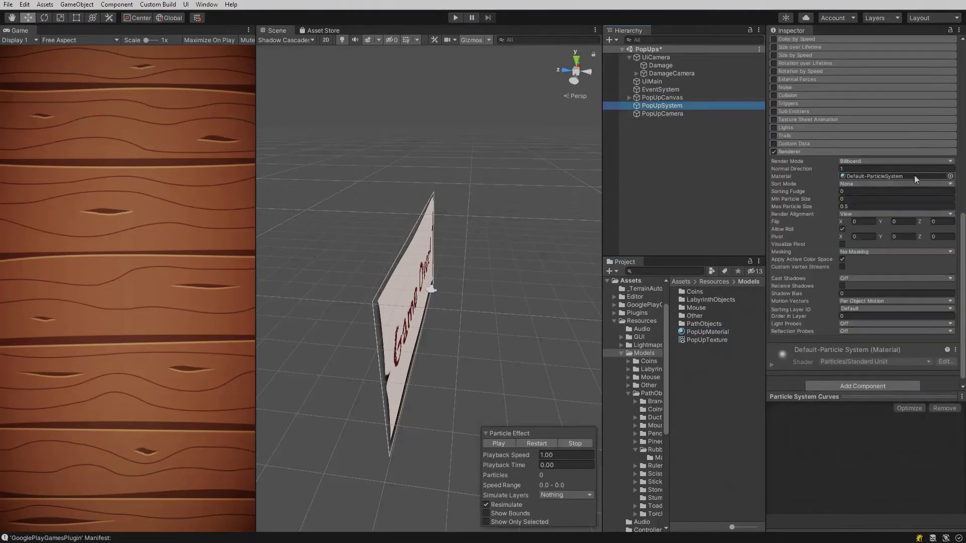
{"action": "left_click", "coordinate": [667, 109]}
{"action": "right_click", "coordinate": [507, 268]}
{"action": "key", "text": "f"}
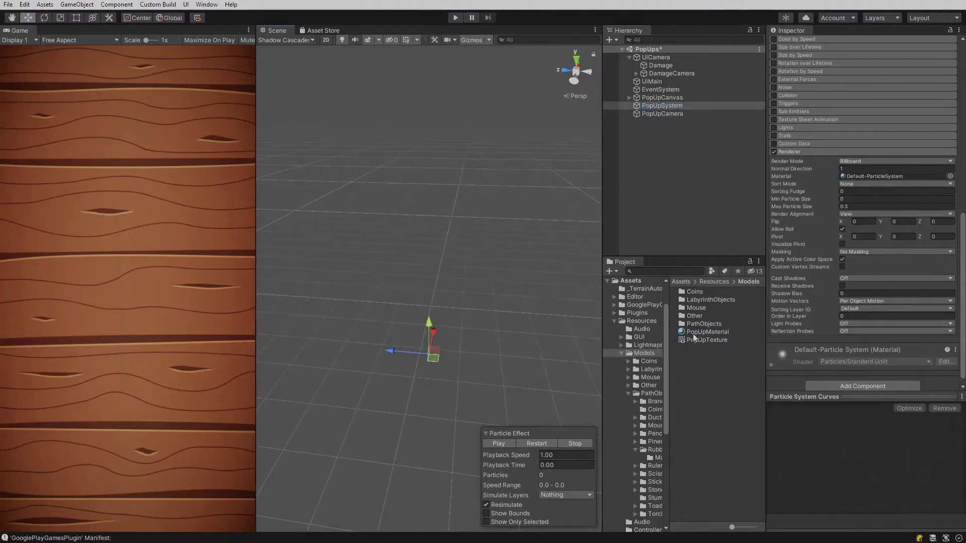
{"action": "left_click_drag", "start_coordinate": [693, 334], "coordinate": [895, 176]}
Play the PopUpSystem particle preview and pause it to examine the emitted particles
{"action": "left_click", "coordinate": [499, 444]}
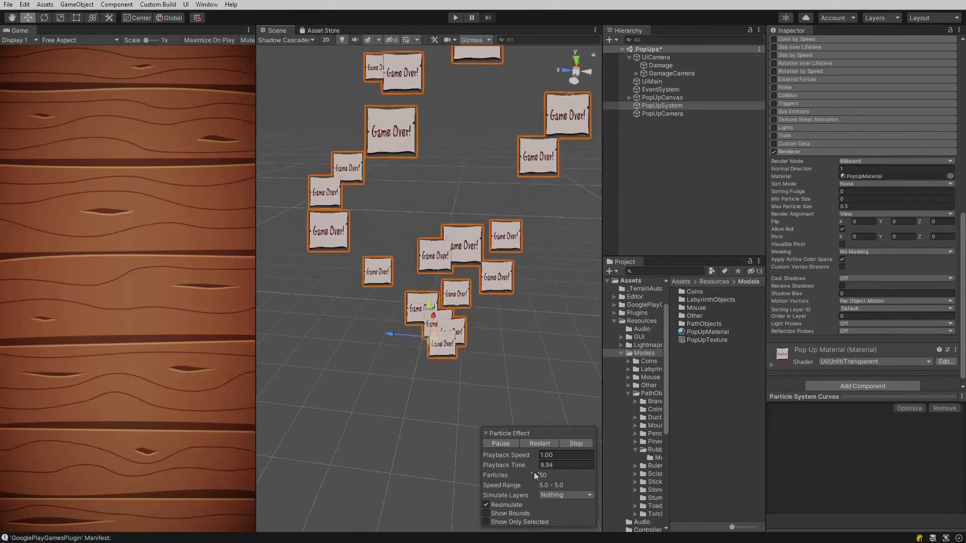
{"action": "left_click", "coordinate": [503, 444]}
{"action": "middle_click_drag", "start_coordinate": [511, 306], "coordinate": [517, 318]}
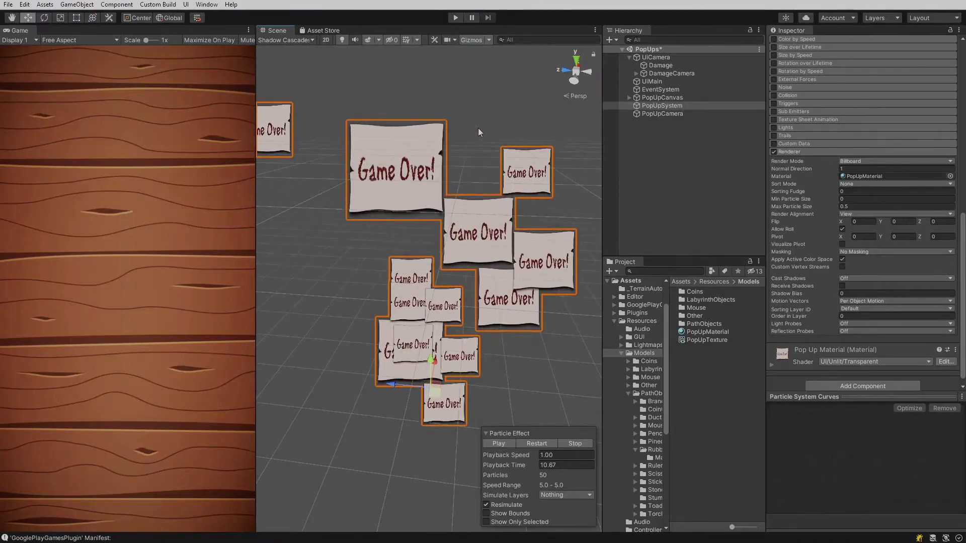
Try the Mesh render mode with the Quad mesh for PopUpSystem's particles and return to Billboard
{"action": "left_click", "coordinate": [866, 162]}
{"action": "left_click", "coordinate": [880, 216]}
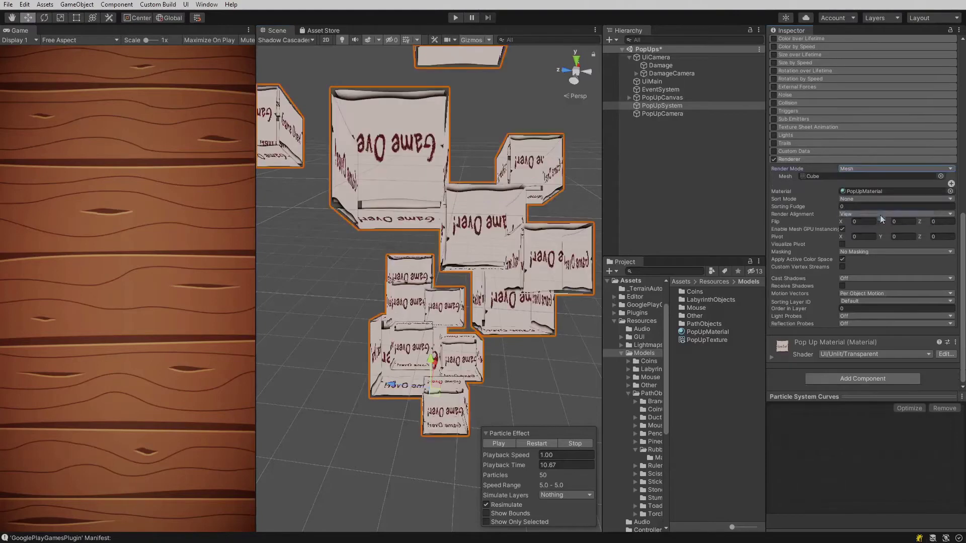
{"action": "left_click", "coordinate": [940, 176]}
{"action": "double_click", "coordinate": [619, 411]}
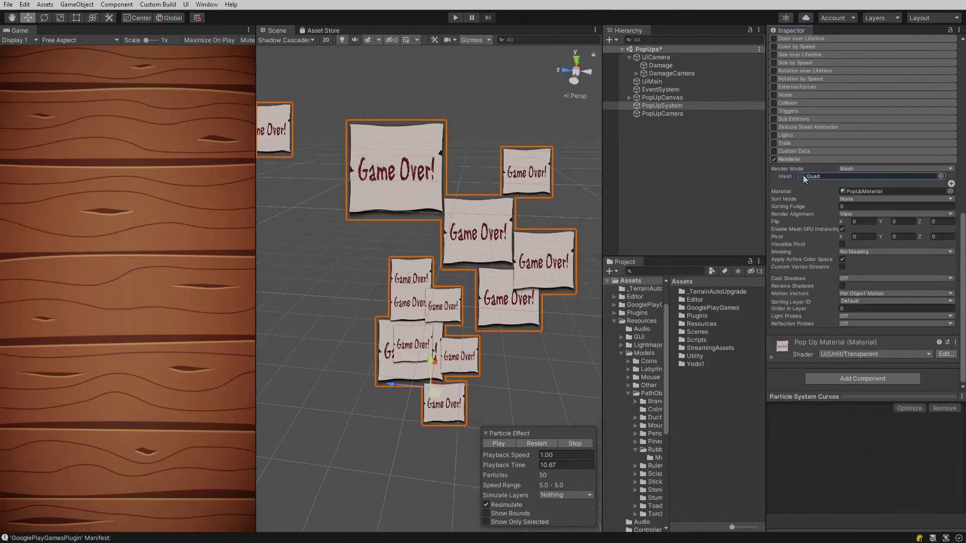
{"action": "left_click", "coordinate": [855, 169]}
{"action": "left_click", "coordinate": [855, 177]}
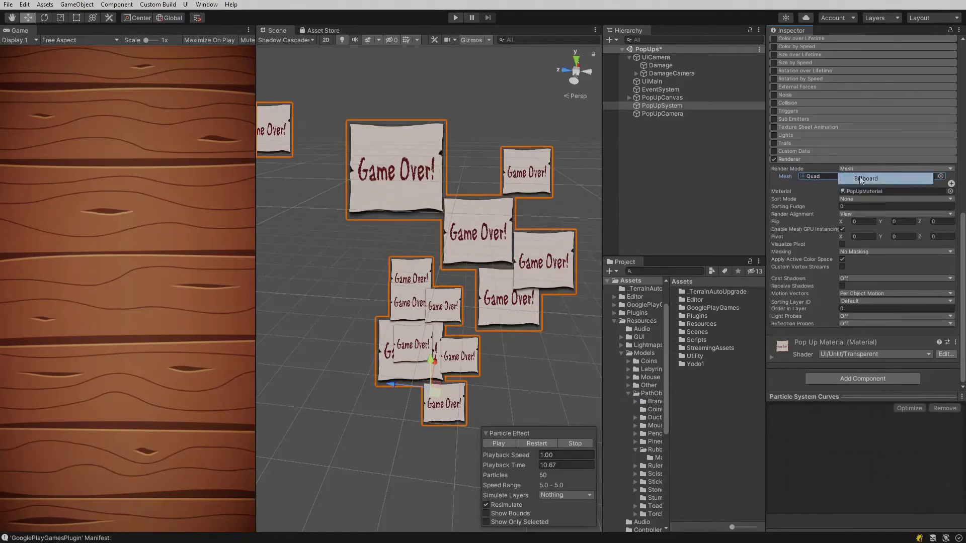
Increase the Y tiling of PopUpMaterial in the Models folder so the image on the particles gets wide proportions
{"action": "left_click", "coordinate": [644, 354]}
{"action": "left_click", "coordinate": [719, 332]}
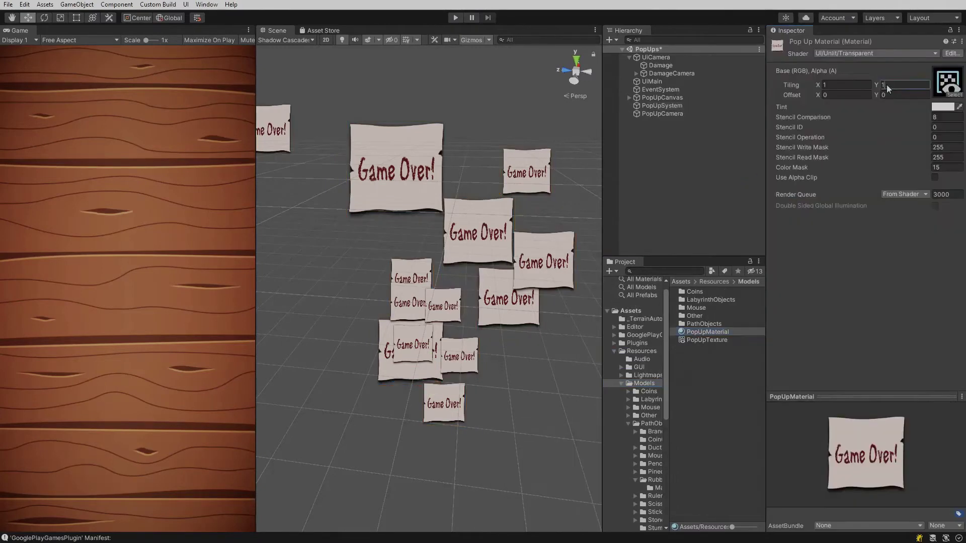
Set PopUpSystem's duration to 1, start lifetime to 1, start speed to 0 and max particles to 1
{"action": "left_click", "coordinate": [661, 105]}
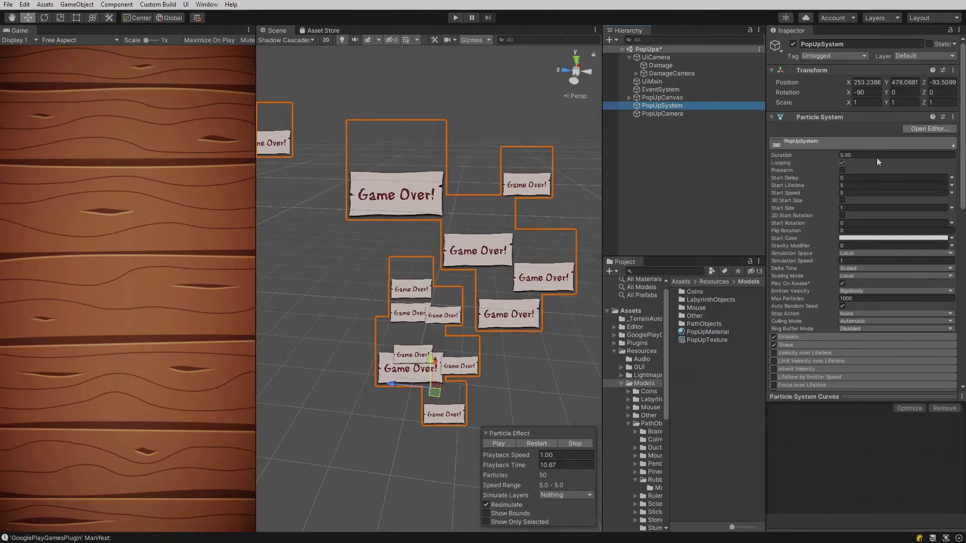
{"action": "type", "text": "1"}
{"action": "left_click", "coordinate": [855, 185]}
{"action": "type", "text": "1"}
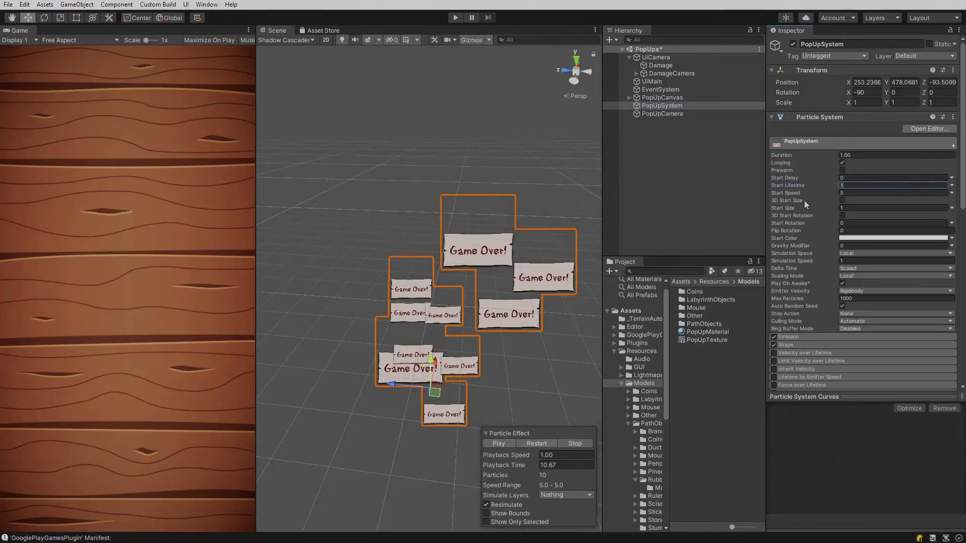
{"action": "left_click", "coordinate": [847, 193]}
{"action": "type", "text": "0"}
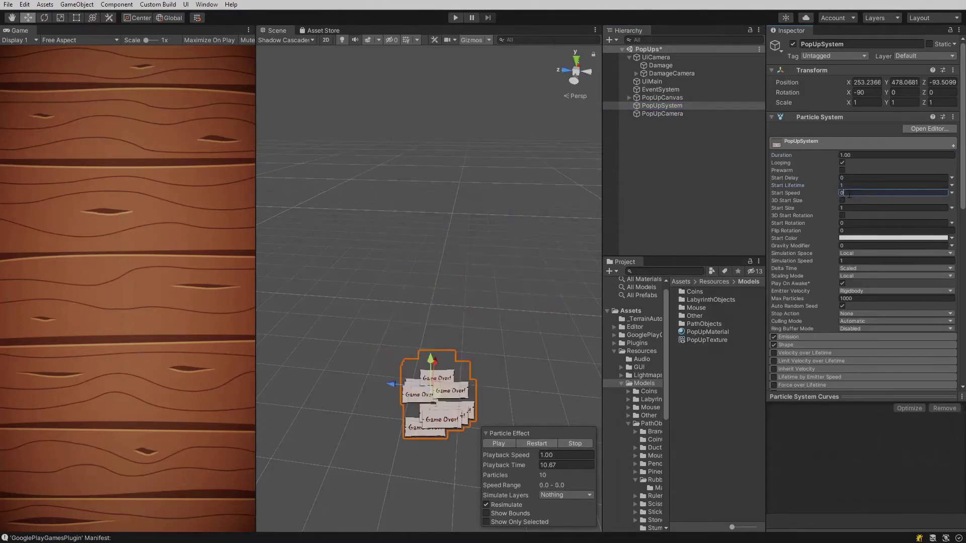
{"action": "left_click", "coordinate": [845, 298]}
{"action": "type", "text": "1"}
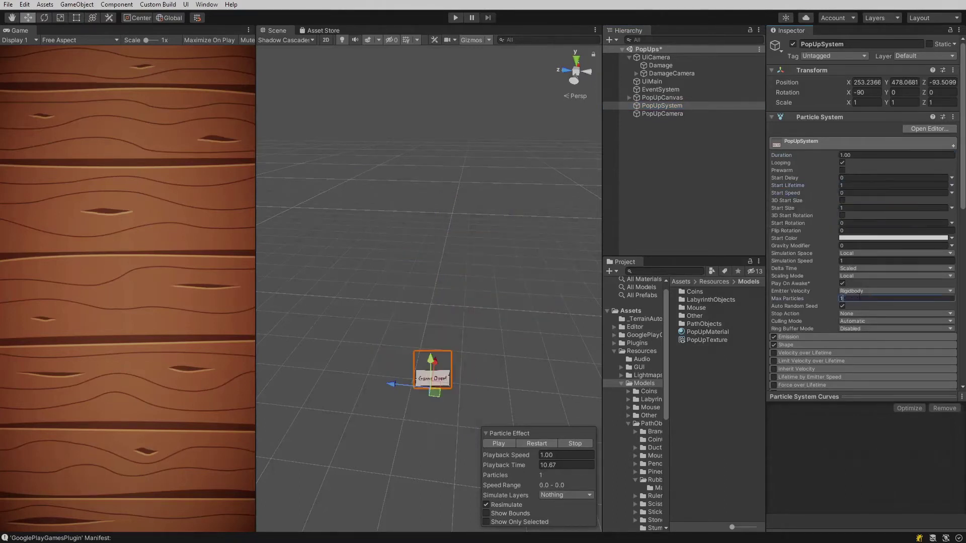
Disable PopUpSystem's Shape module so the particle spawns at the emitter's origin
{"action": "scroll", "coordinate": [448, 375], "scroll_direction": "up", "scroll_amount": 3}
{"action": "middle_click_drag", "start_coordinate": [454, 339], "coordinate": [448, 210]}
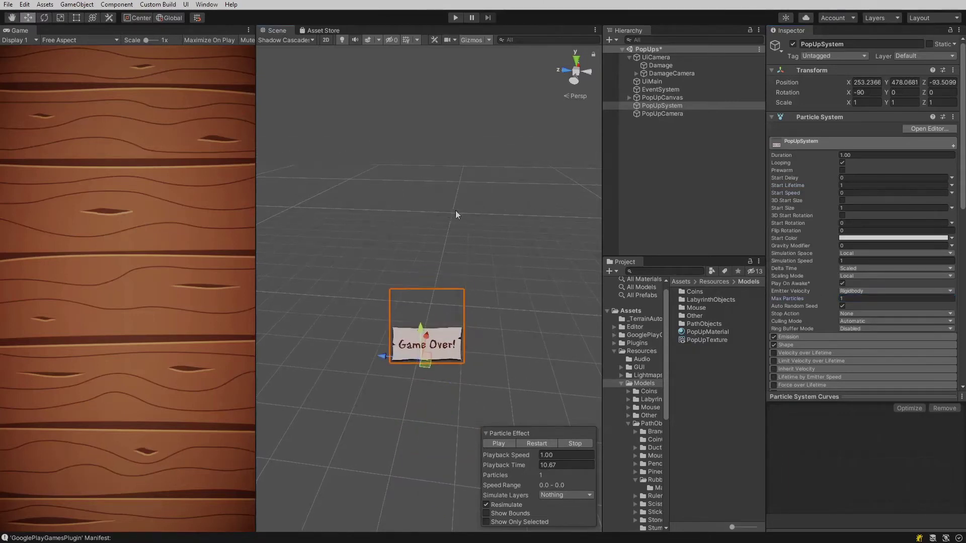
{"action": "left_click", "coordinate": [775, 345]}
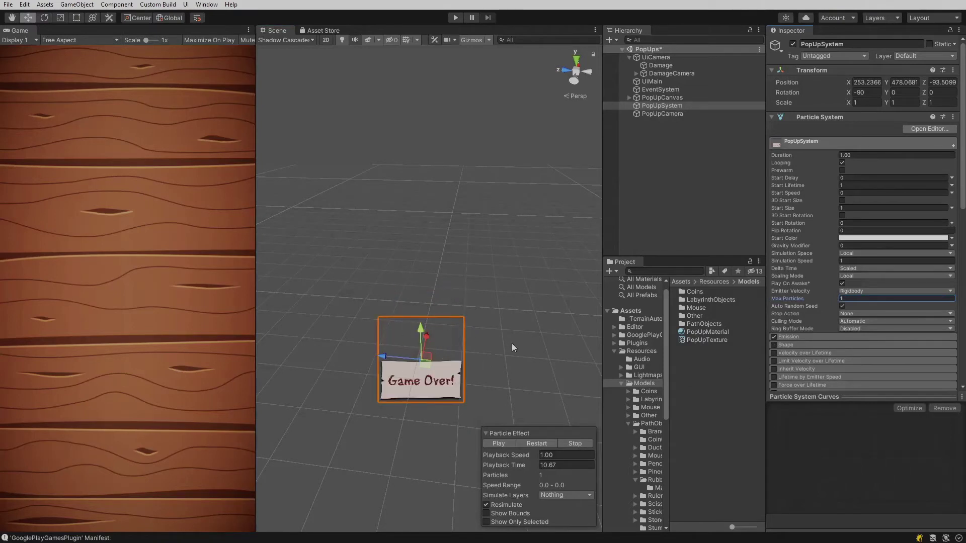
Enable PopUpSystem's Velocity over Lifetime module with Curve mode for the linear velocity and World as the space
{"action": "left_click", "coordinate": [774, 353]}
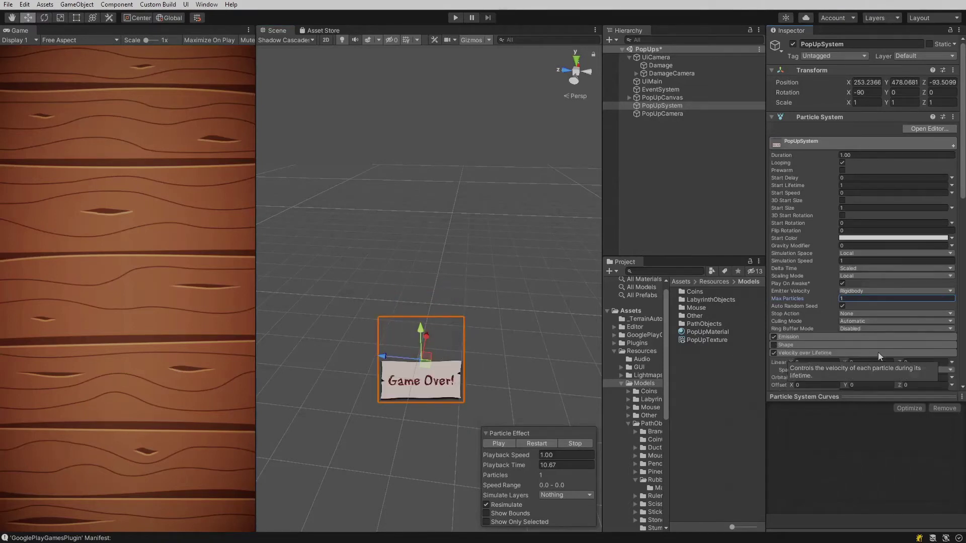
{"action": "scroll", "coordinate": [957, 252], "scroll_direction": "down", "scroll_amount": 5}
{"action": "left_click", "coordinate": [952, 181]}
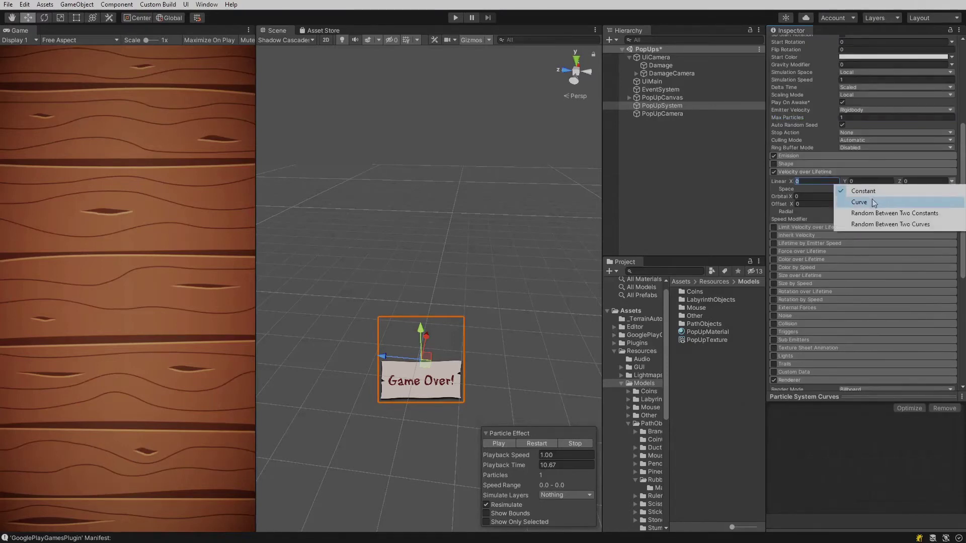
{"action": "left_click", "coordinate": [855, 200]}
{"action": "left_click", "coordinate": [870, 189]}
{"action": "left_click", "coordinate": [866, 206]}
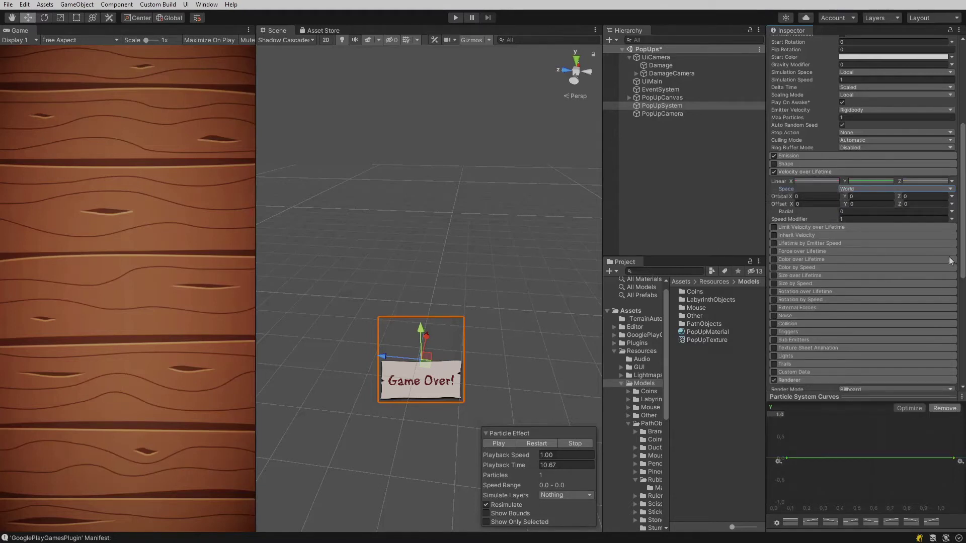
Shape PopUpSystem's Y velocity as an easing-out falling curve that starts at 3 and reaches 0 at about 80% of the lifetime
{"action": "left_click", "coordinate": [812, 523]}
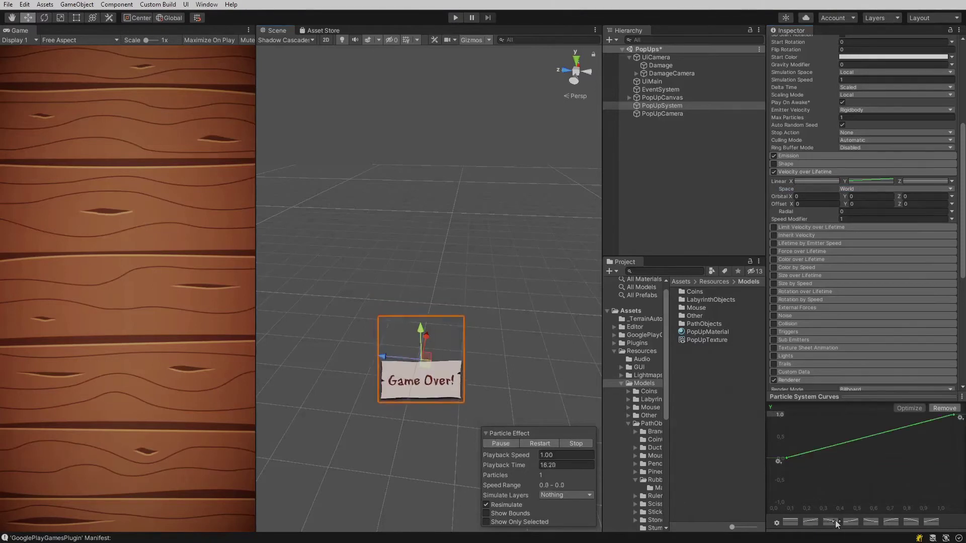
{"action": "left_click", "coordinate": [832, 523]}
{"action": "left_click", "coordinate": [852, 523]}
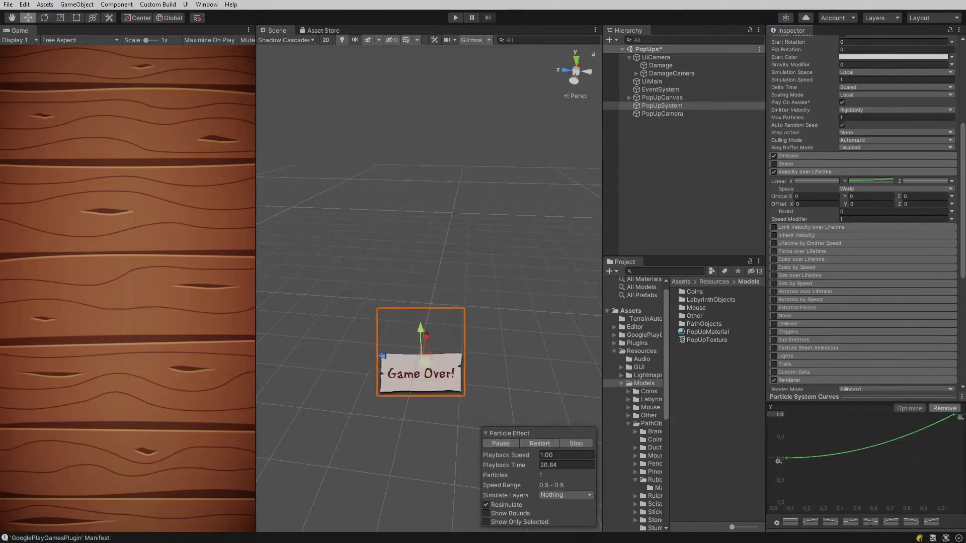
{"action": "left_click", "coordinate": [871, 522]}
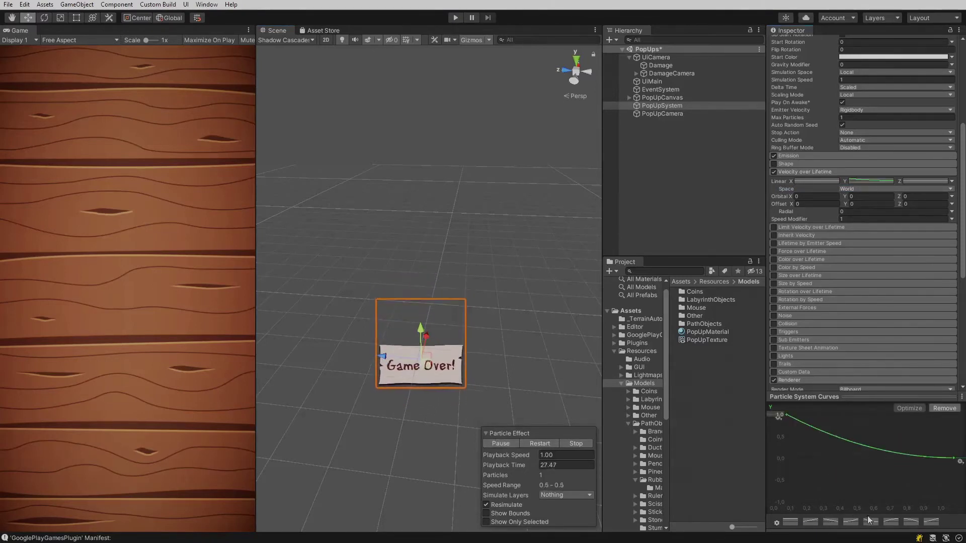
{"action": "left_click", "coordinate": [779, 415]}
{"action": "type", "text": "3"}
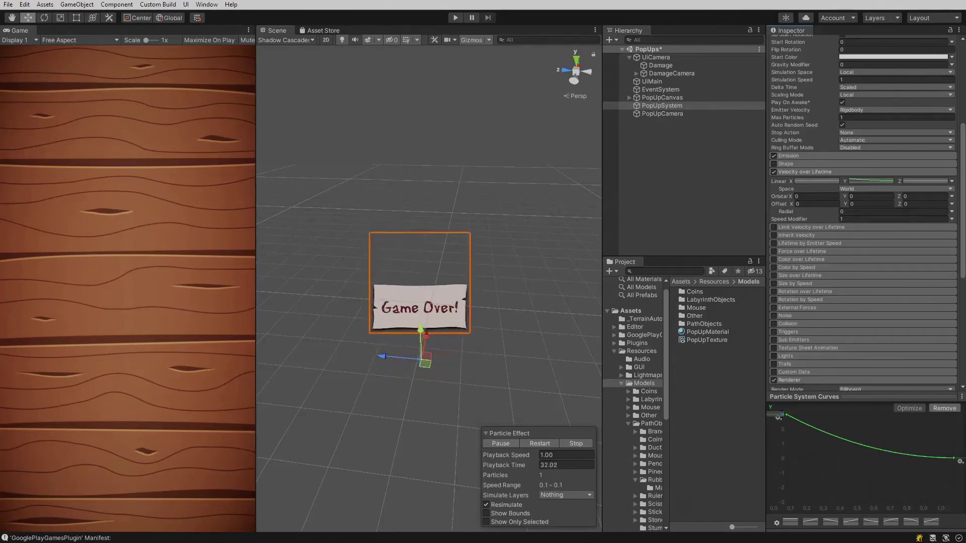
{"action": "left_click_drag", "start_coordinate": [955, 459], "coordinate": [920, 458]}
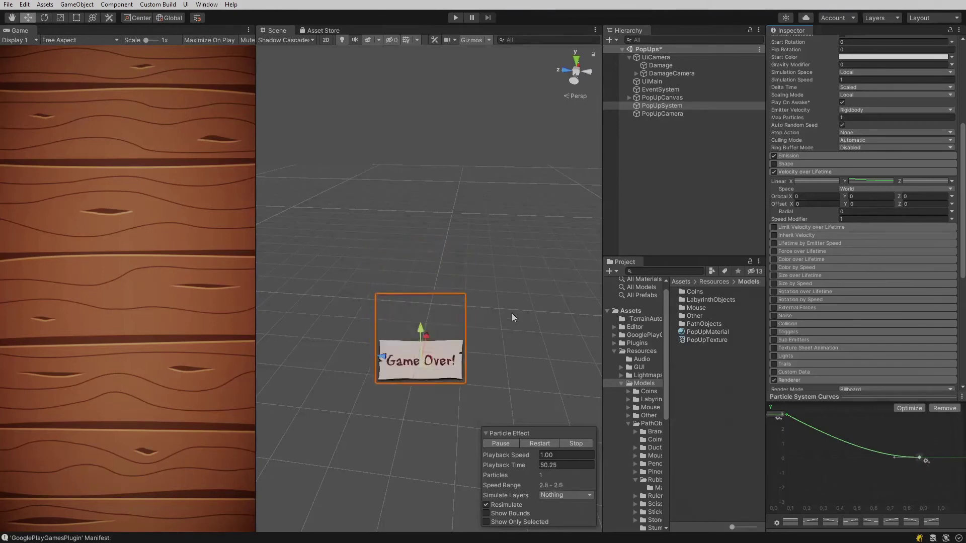
{"action": "left_click", "coordinate": [492, 443]}
Enable Color over Lifetime on PopUpSystem, set the gradient's alpha to 0 at location 100%, and play the effect
{"action": "left_click", "coordinate": [797, 172]}
{"action": "left_click", "coordinate": [774, 212]}
{"action": "left_click", "coordinate": [792, 212]}
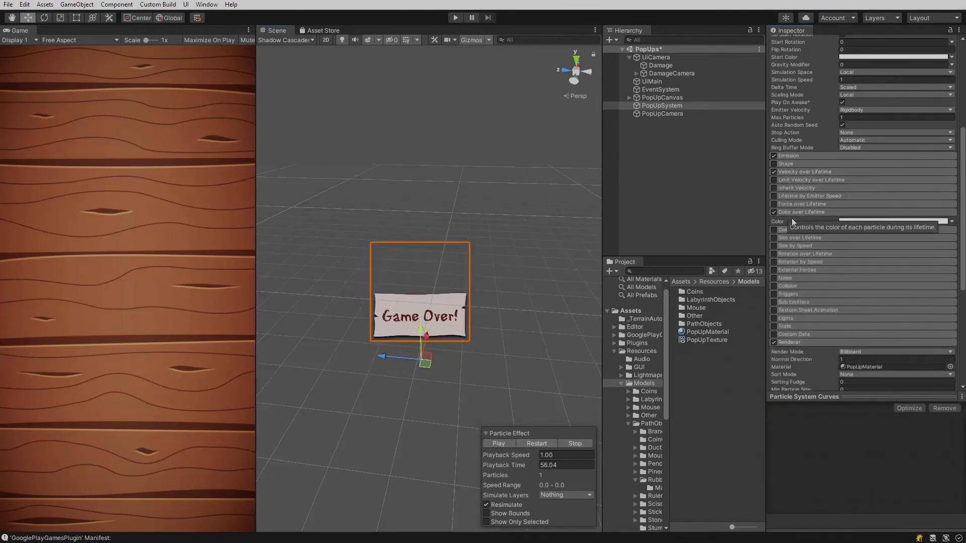
{"action": "left_click", "coordinate": [947, 222]}
{"action": "left_click", "coordinate": [906, 225]}
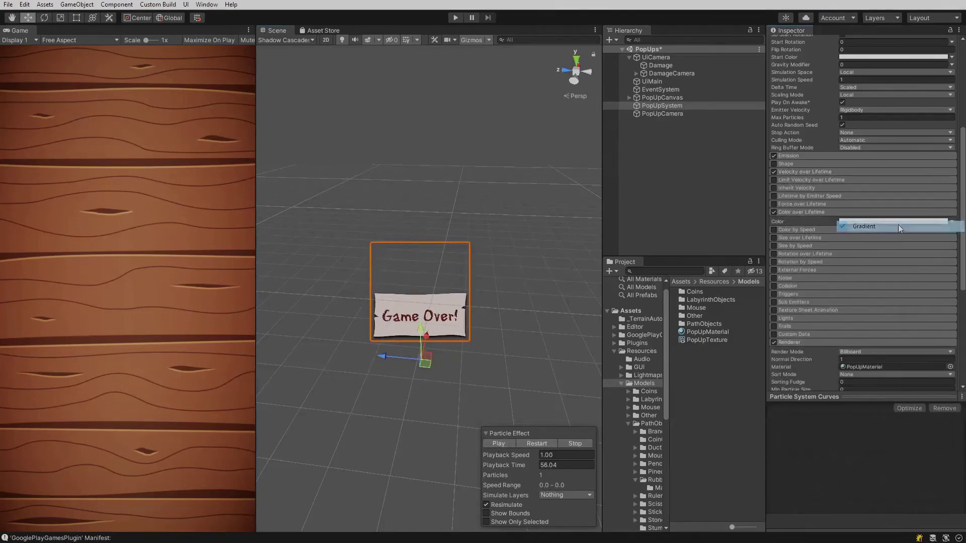
{"action": "left_click", "coordinate": [898, 222]}
{"action": "left_click_drag", "start_coordinate": [596, 249], "coordinate": [556, 251]}
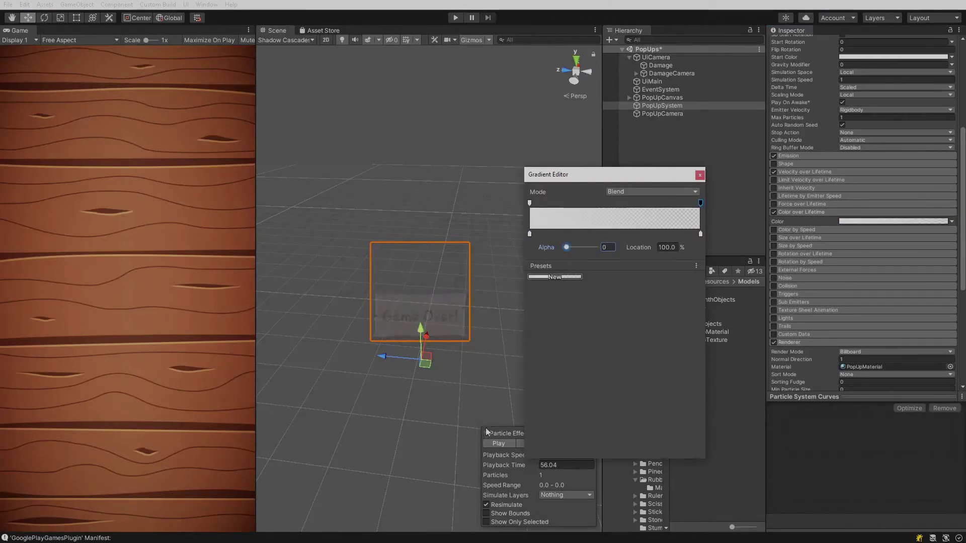
{"action": "left_click", "coordinate": [494, 441]}
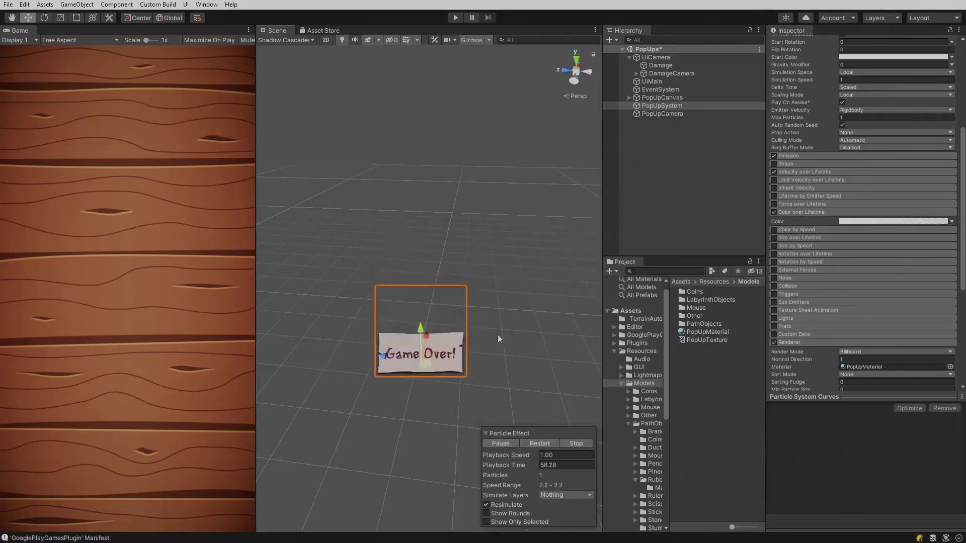
Shift the gradient's opaque alpha key to location 60% so the fade-out starts late in the lifetime
{"action": "left_click", "coordinate": [901, 222]}
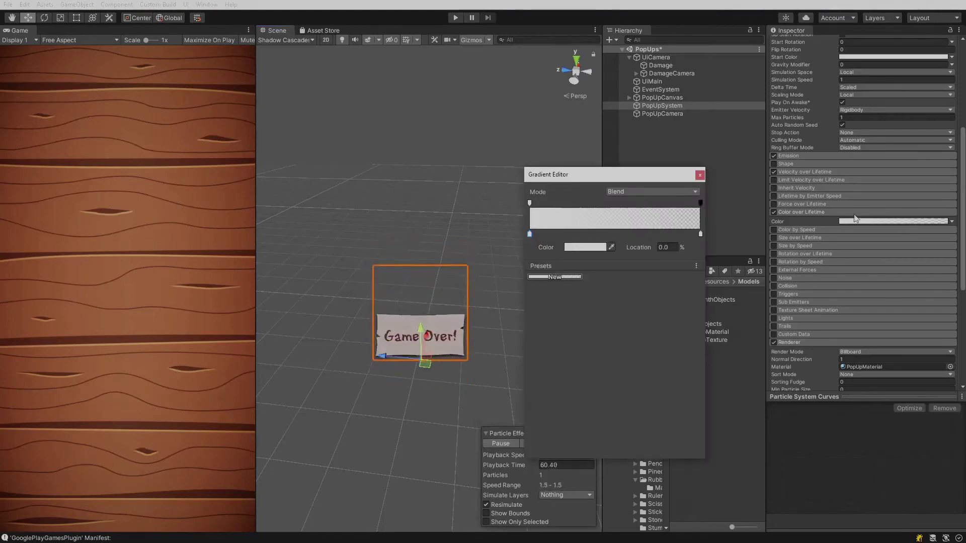
{"action": "left_click_drag", "start_coordinate": [530, 204], "coordinate": [632, 212]}
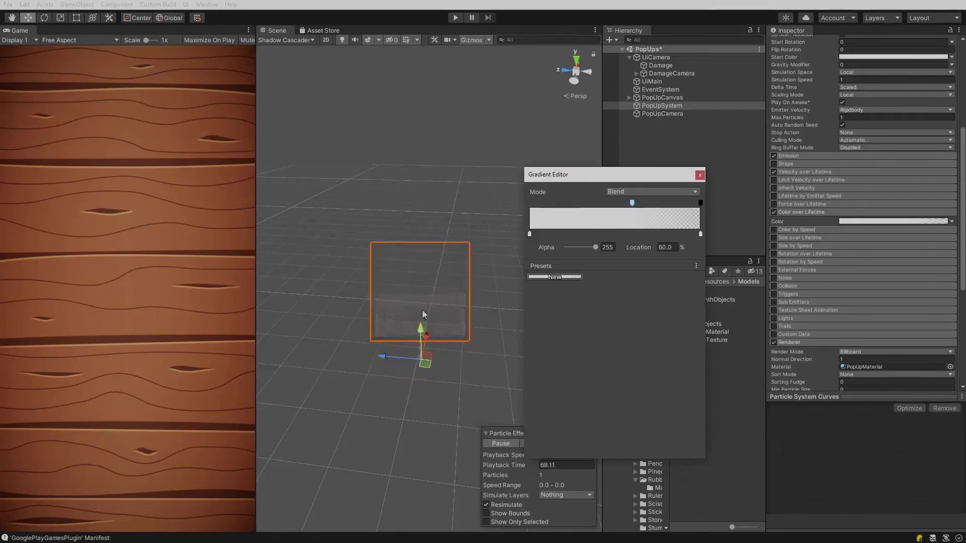
{"action": "left_click", "coordinate": [700, 175]}
{"action": "left_click", "coordinate": [507, 443]}
Reset PopUpSystem's transform and move it in front of the wooden background, at about Y 20.66 and Z 8.44
{"action": "left_click", "coordinate": [662, 106]}
{"action": "right_click", "coordinate": [835, 69]}
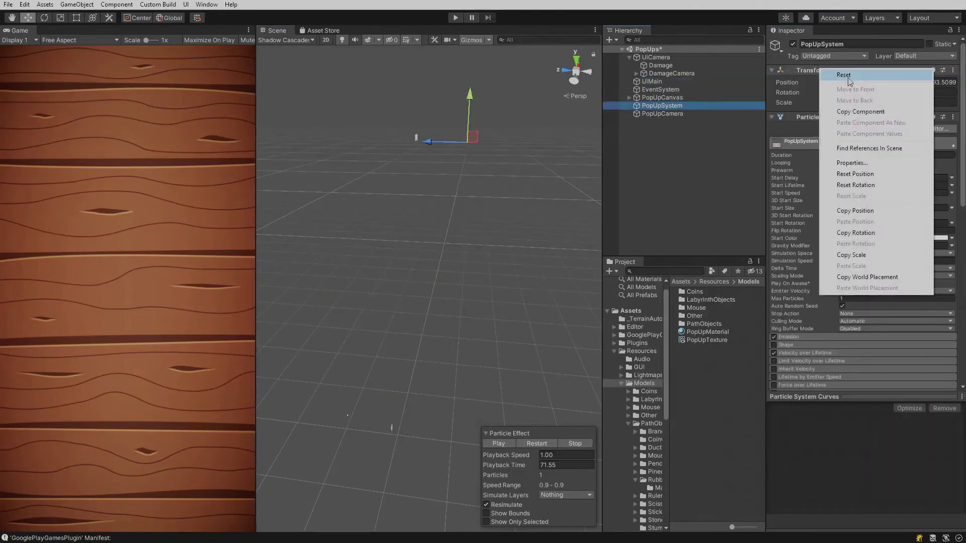
{"action": "left_click", "coordinate": [846, 76]}
{"action": "key", "text": "f"}
{"action": "middle_click_drag", "start_coordinate": [418, 276], "coordinate": [425, 434]}
{"action": "left_click_drag", "start_coordinate": [420, 422], "coordinate": [420, 90]}
{"action": "middle_click_drag", "start_coordinate": [419, 101], "coordinate": [414, 178]}
{"action": "left_click_drag", "start_coordinate": [409, 181], "coordinate": [473, 176]}
{"action": "left_click_drag", "start_coordinate": [383, 164], "coordinate": [330, 160]}
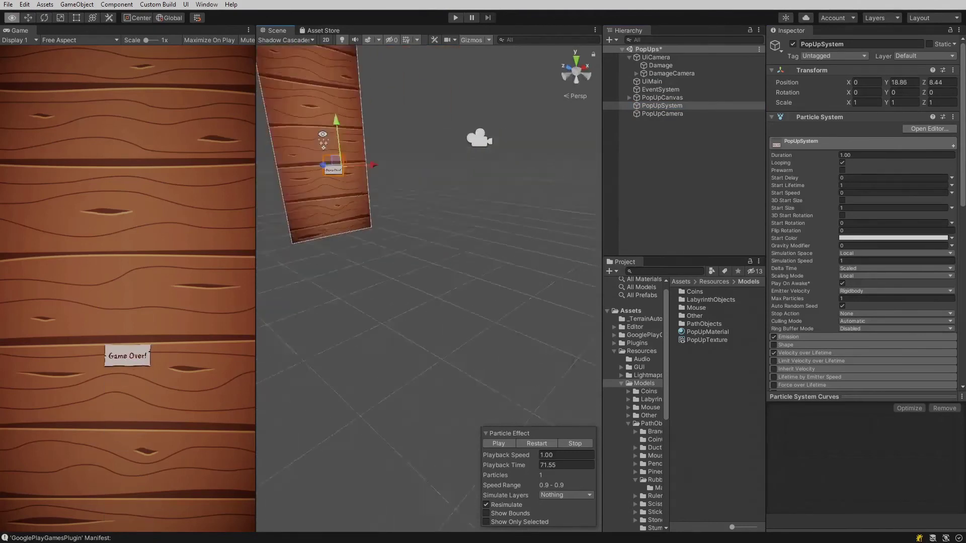
{"action": "left_click_drag", "start_coordinate": [403, 176], "coordinate": [332, 173], "text": "alt"}
{"action": "left_click_drag", "start_coordinate": [388, 130], "coordinate": [389, 98]}
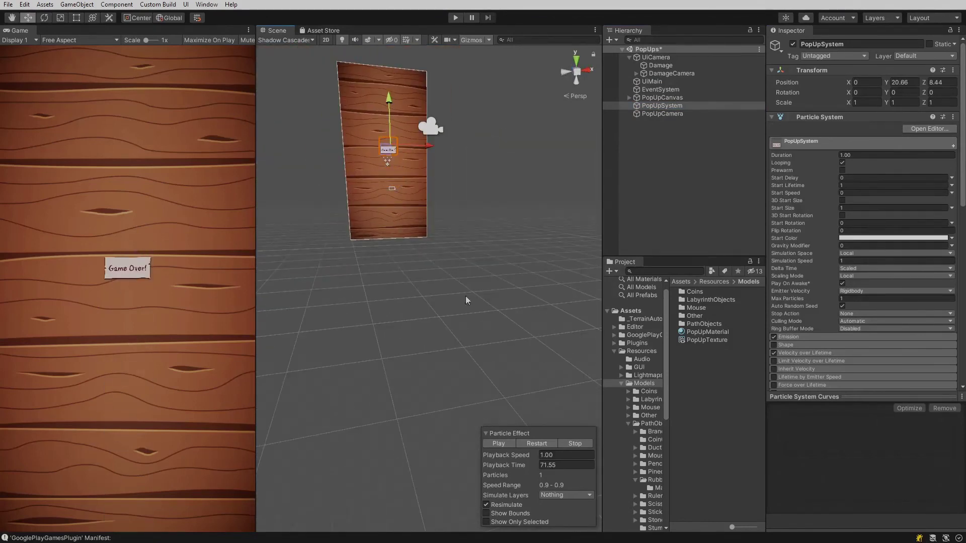
Set PopUpSystem's start size to 5 and its renderer to Mesh mode with the Quad mesh
{"action": "left_click", "coordinate": [857, 209]}
{"action": "type", "text": "5"}
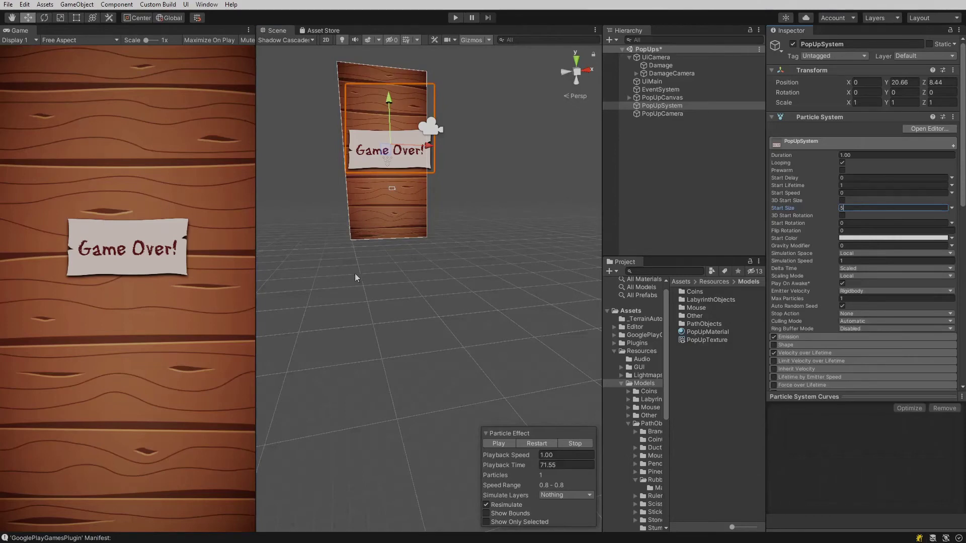
{"action": "scroll", "coordinate": [864, 253], "scroll_direction": "down", "scroll_amount": 10}
{"action": "left_click", "coordinate": [865, 261]}
{"action": "left_click", "coordinate": [868, 321]}
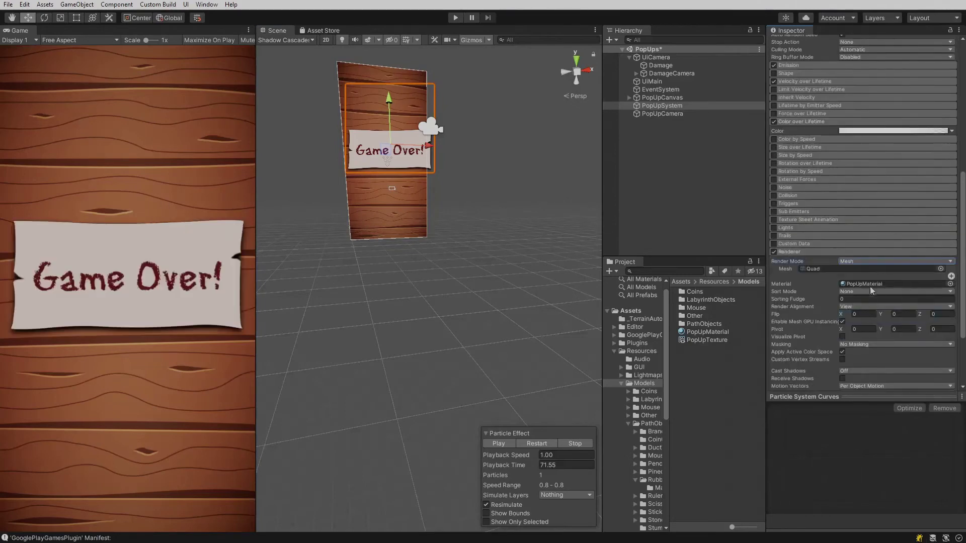
{"action": "left_click", "coordinate": [940, 268]}
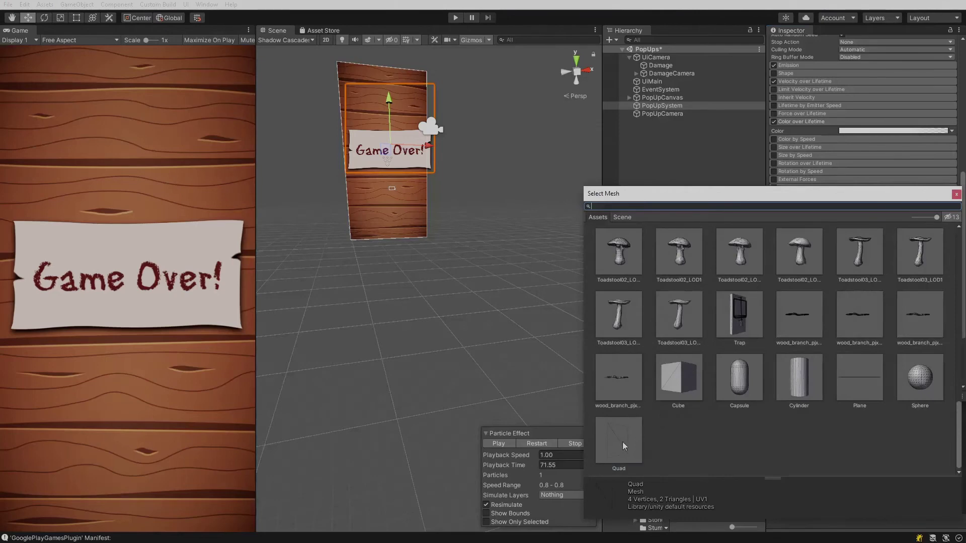
{"action": "double_click", "coordinate": [624, 446]}
Try a slightly smaller start size of about 4.73 on PopUpSystem and restore it to 5
{"action": "scroll", "coordinate": [855, 202], "scroll_direction": "up", "scroll_amount": 8}
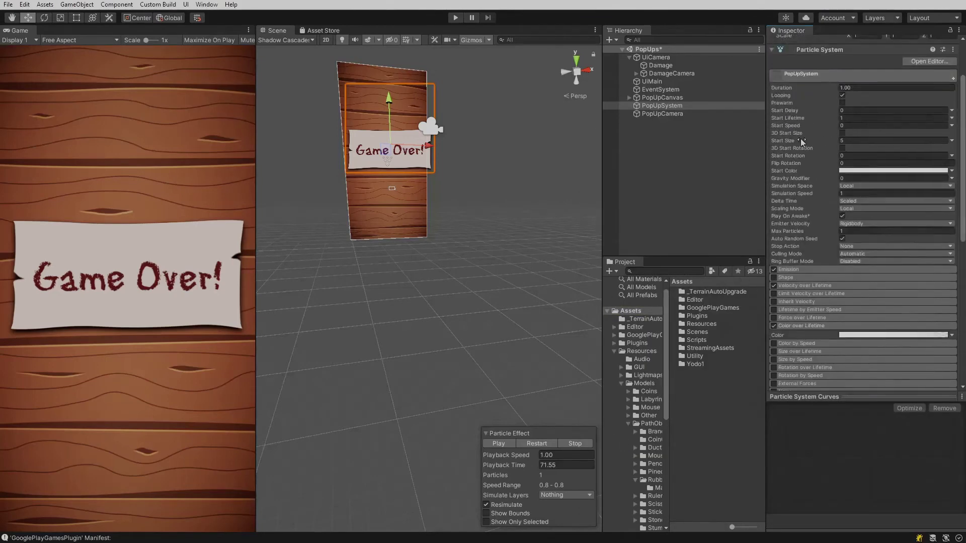
{"action": "mouse_move", "coordinate": [803, 142]}
{"action": "left_mouse_down"}
{"action": "mouse_move", "coordinate": [831, 142]}
{"action": "mouse_move", "coordinate": [792, 140]}
{"action": "left_mouse_up"}
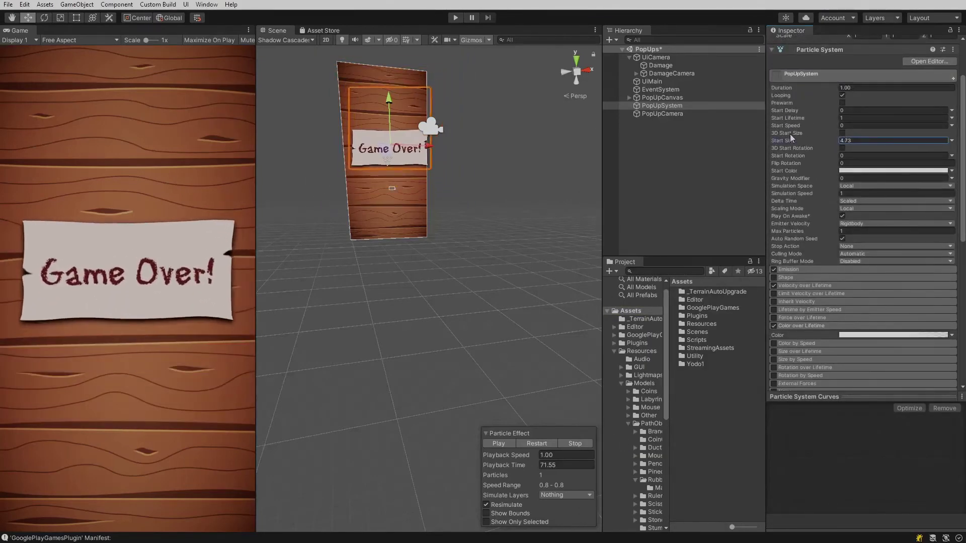
{"action": "type", "text": "5"}
Compare the Billboard render mode with Mesh in a widened Game view and leave PopUpSystem's renderer on Mesh
{"action": "scroll", "coordinate": [874, 249], "scroll_direction": "down", "scroll_amount": 10}
{"action": "left_click", "coordinate": [896, 169]}
{"action": "left_click", "coordinate": [862, 178]}
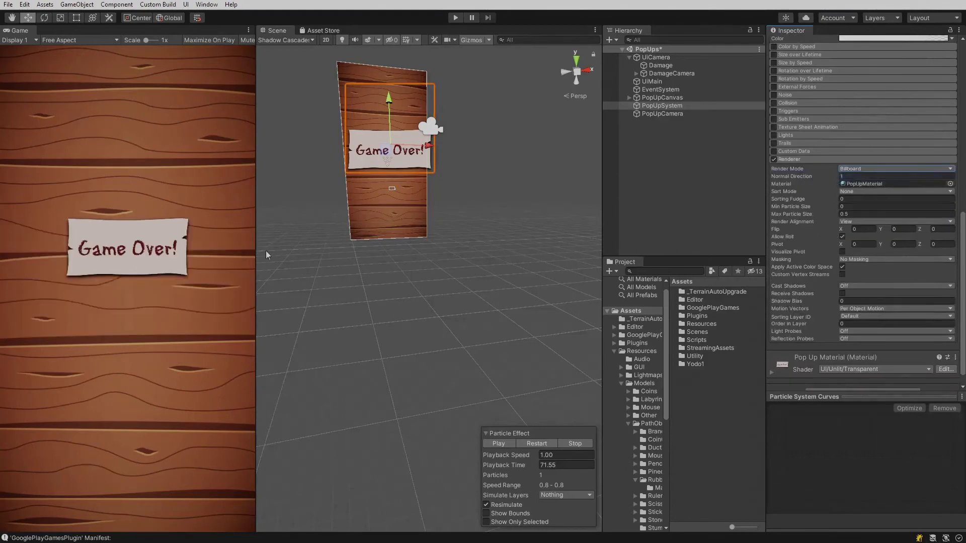
{"action": "left_click_drag", "start_coordinate": [257, 253], "coordinate": [290, 290]}
{"action": "left_click", "coordinate": [896, 168]}
{"action": "left_click", "coordinate": [861, 223]}
Create a Cube at PopUpSystem's position and move it along Z, away from the wooden background
{"action": "key", "text": "f"}
{"action": "left_click_drag", "start_coordinate": [415, 156], "coordinate": [548, 273], "text": "alt"}
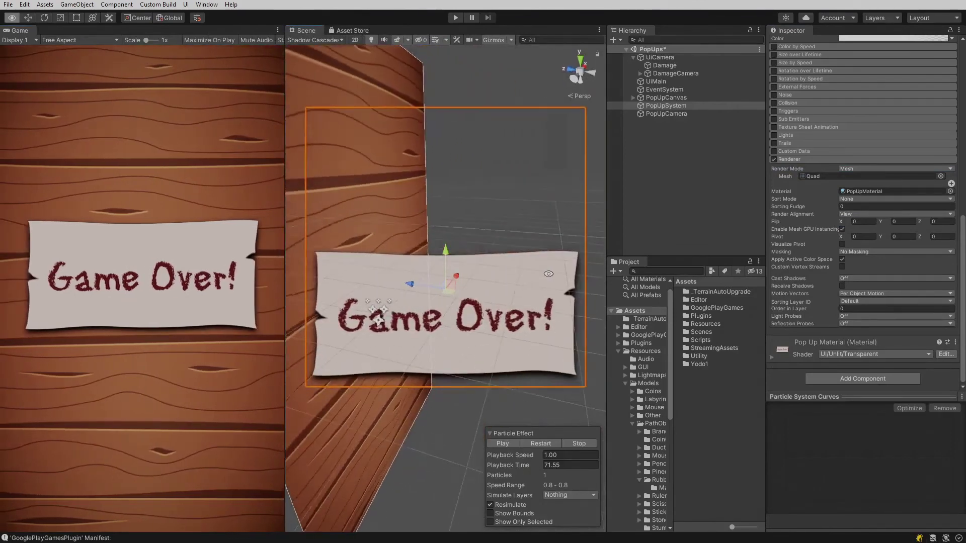
{"action": "scroll", "coordinate": [547, 274], "scroll_direction": "down", "scroll_amount": 8}
{"action": "scroll", "coordinate": [940, 243], "scroll_direction": "up", "scroll_amount": 10}
{"action": "right_click", "coordinate": [693, 178]}
{"action": "mouse_move", "coordinate": [732, 321]}
{"action": "left_click", "coordinate": [814, 321]}
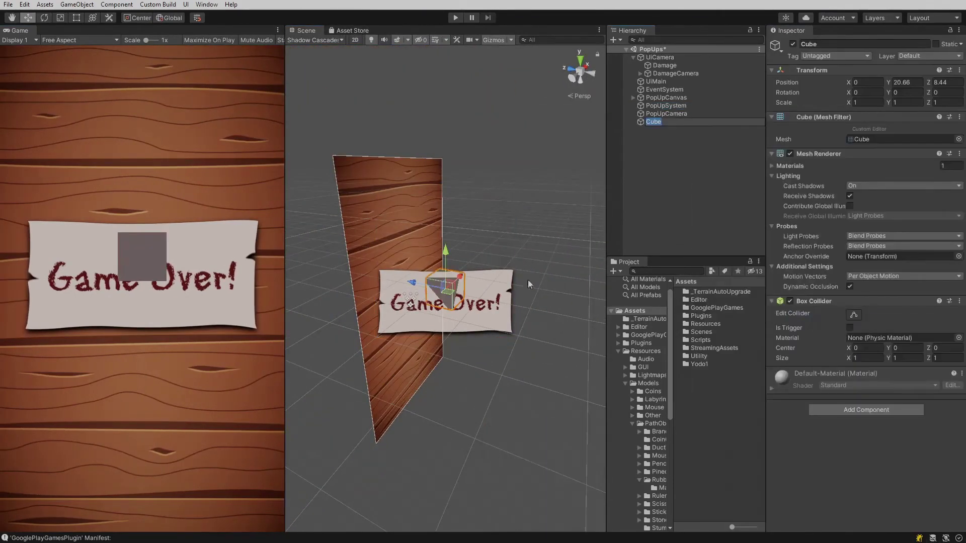
{"action": "left_click_drag", "start_coordinate": [414, 283], "coordinate": [519, 303]}
Make PopUpSystem a child of Cube, reset its transform and raise it about 3.81 units above the cube
{"action": "left_click_drag", "start_coordinate": [672, 106], "coordinate": [675, 123]}
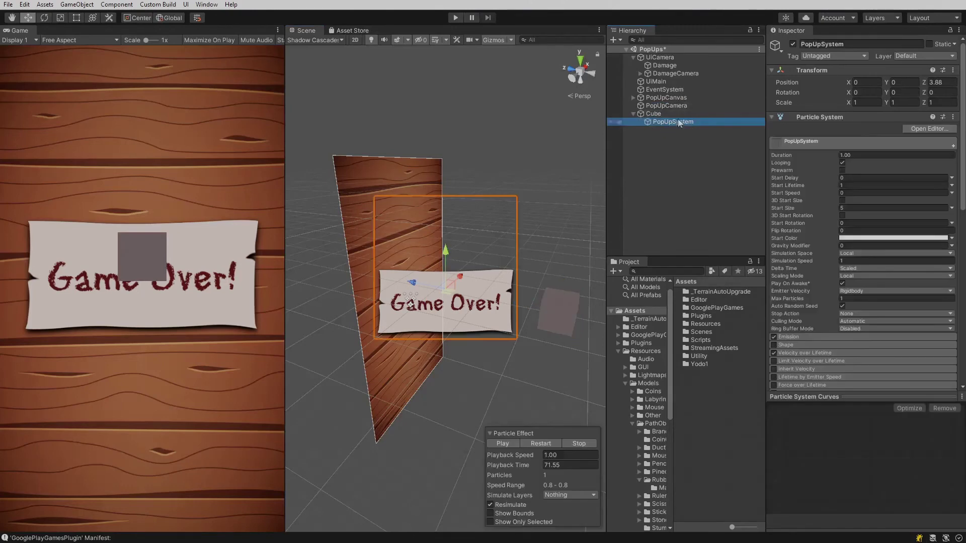
{"action": "right_click", "coordinate": [821, 70]}
{"action": "left_click", "coordinate": [844, 77]}
{"action": "left_click_drag", "start_coordinate": [565, 276], "coordinate": [583, 190]}
{"action": "scroll", "coordinate": [495, 322], "scroll_direction": "down", "scroll_amount": 3}
{"action": "middle_click_drag", "start_coordinate": [495, 321], "coordinate": [442, 282]}
Rotate Cube about the X axis together with PopUpSystem to test which way the pop-up faces
{"action": "left_click", "coordinate": [471, 275]}
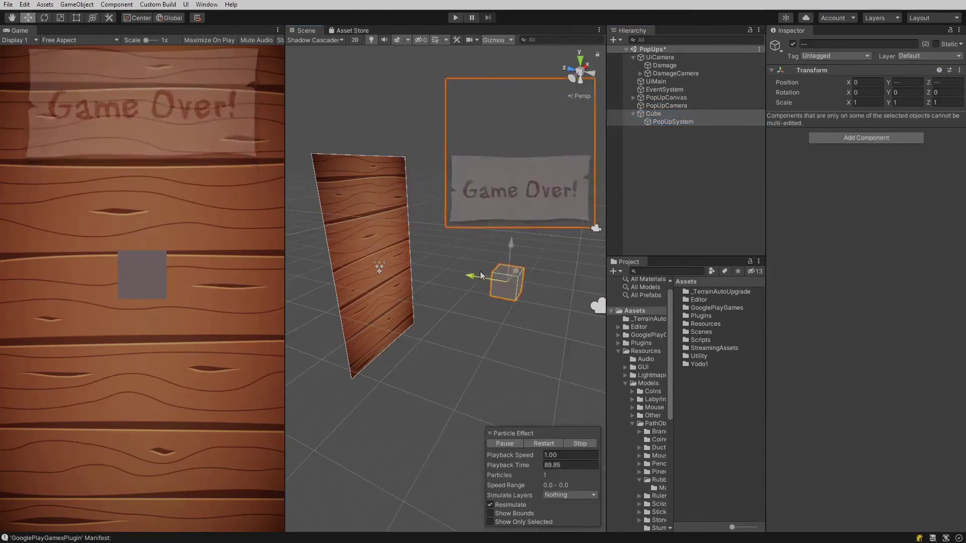
{"action": "key", "text": "e"}
{"action": "left_click_drag", "start_coordinate": [492, 245], "coordinate": [449, 237]}
{"action": "left_click_drag", "start_coordinate": [449, 238], "coordinate": [481, 283]}
{"action": "key", "text": "w"}
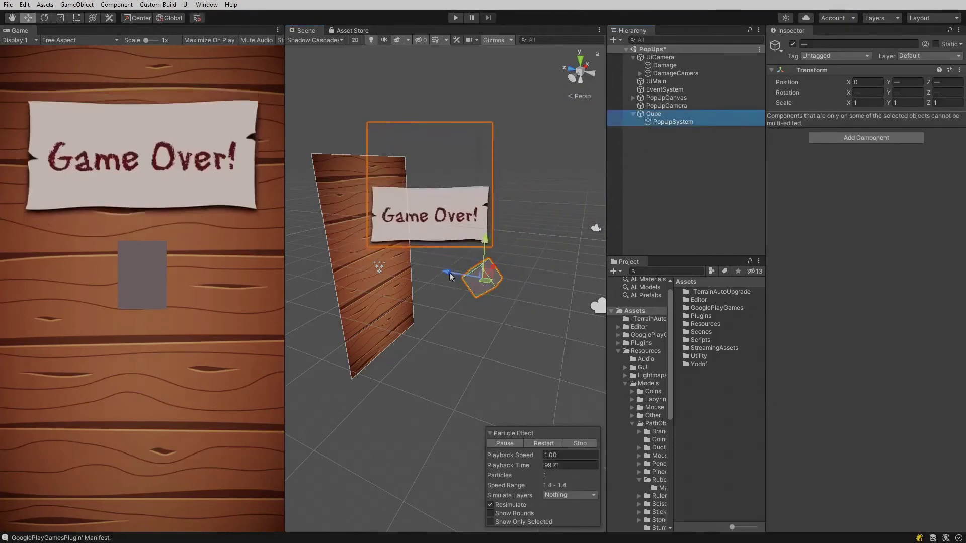
Set PopUpSystem's render alignment to World and ready Cube for rotating to test the pop-up's orientation
{"action": "left_click", "coordinate": [673, 121]}
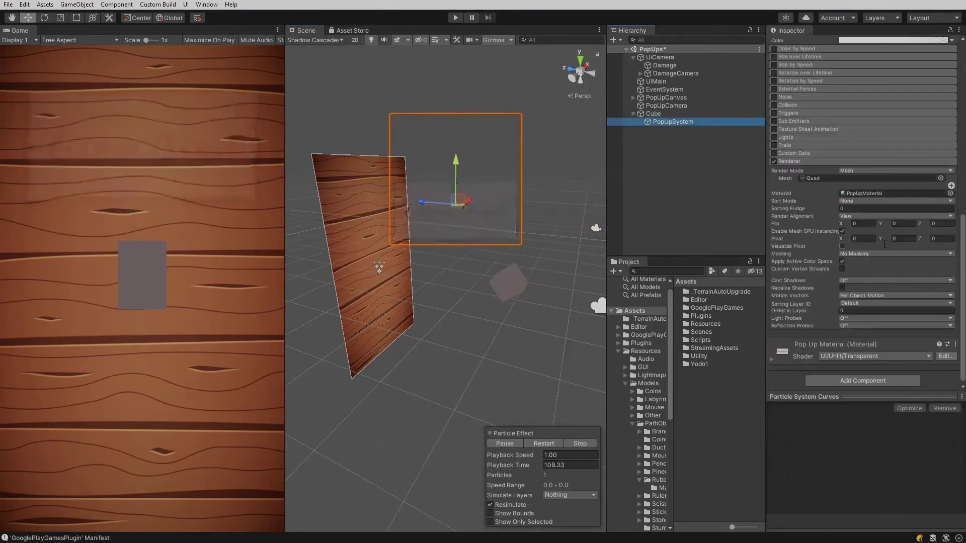
{"action": "left_click", "coordinate": [896, 214]}
{"action": "left_click", "coordinate": [805, 232]}
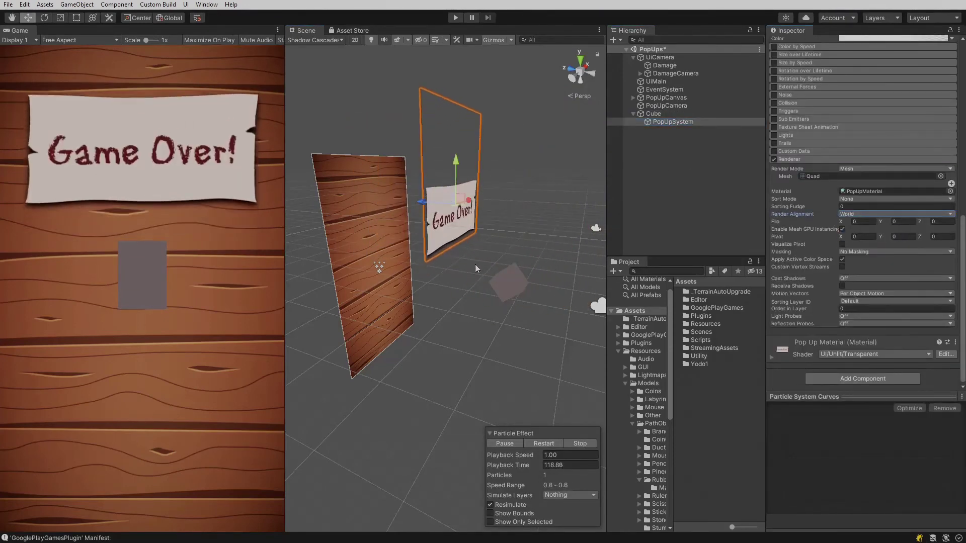
{"action": "left_click", "coordinate": [508, 279]}
{"action": "key", "text": "e"}
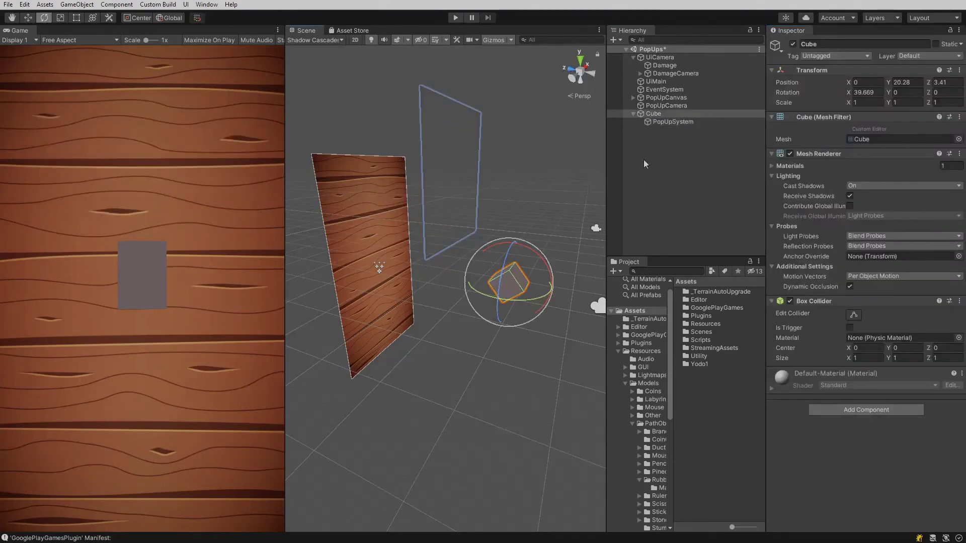
Turn off Looping and Play On Awake for PopUpSystem and preview the single pop-up
{"action": "left_click", "coordinate": [673, 122]}
{"action": "left_click", "coordinate": [509, 443]}
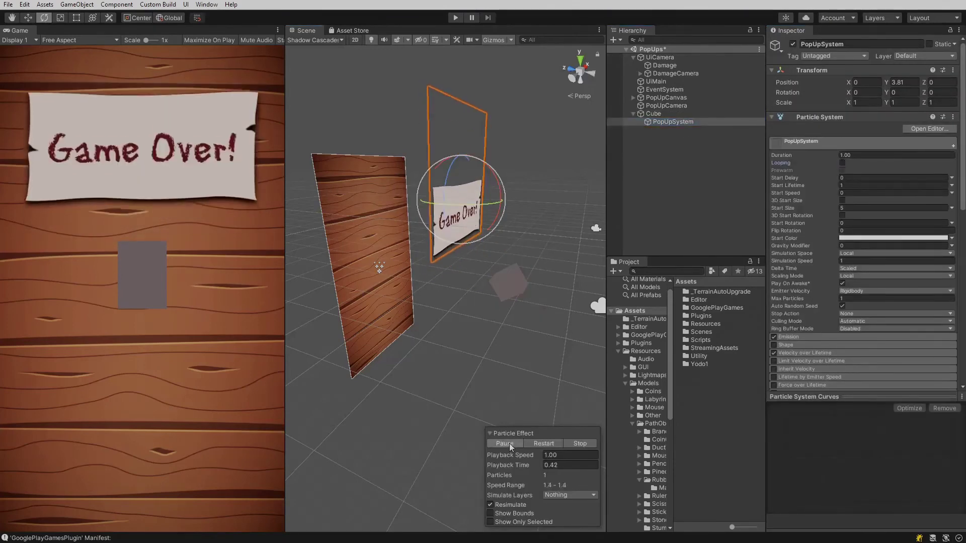
{"action": "left_click", "coordinate": [510, 443]}
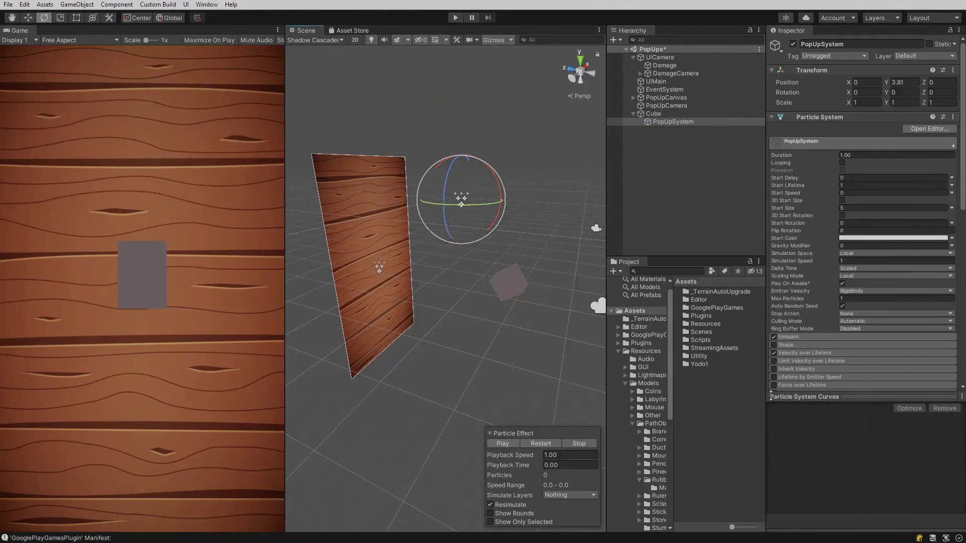
{"action": "key", "text": "w"}
Move PopUpSystem out of Cube to the top level of the scene and delete Cube
{"action": "left_click_drag", "start_coordinate": [671, 122], "coordinate": [665, 111]}
{"action": "left_click", "coordinate": [666, 122]}
{"action": "key", "text": "Delete"}
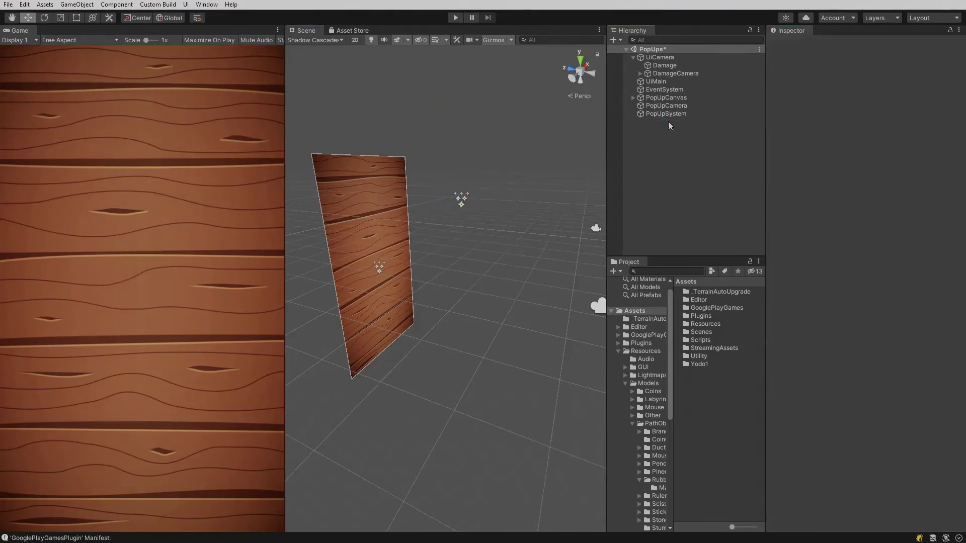
Play the standalone PopUpSystem effect in the scene to check it
{"action": "left_click", "coordinate": [657, 114]}
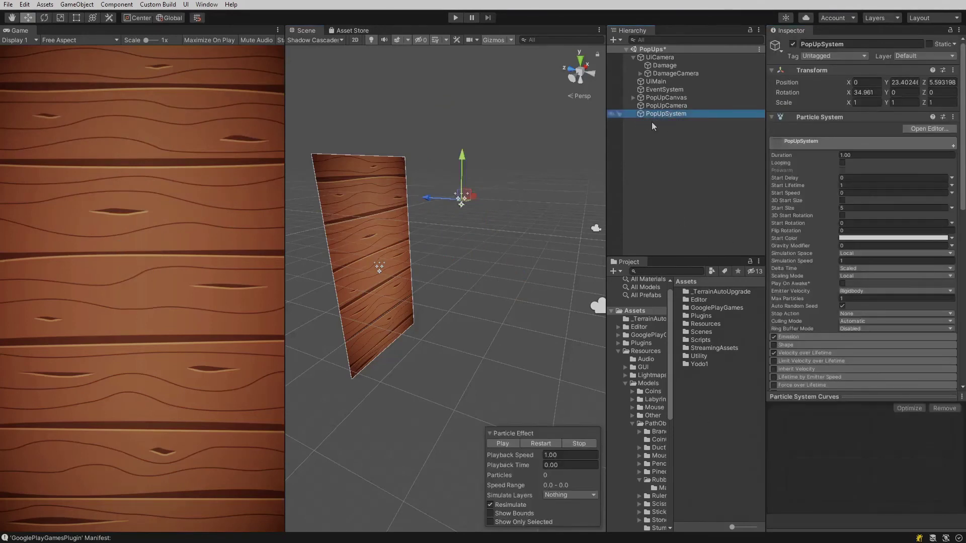
{"action": "left_click", "coordinate": [508, 443]}
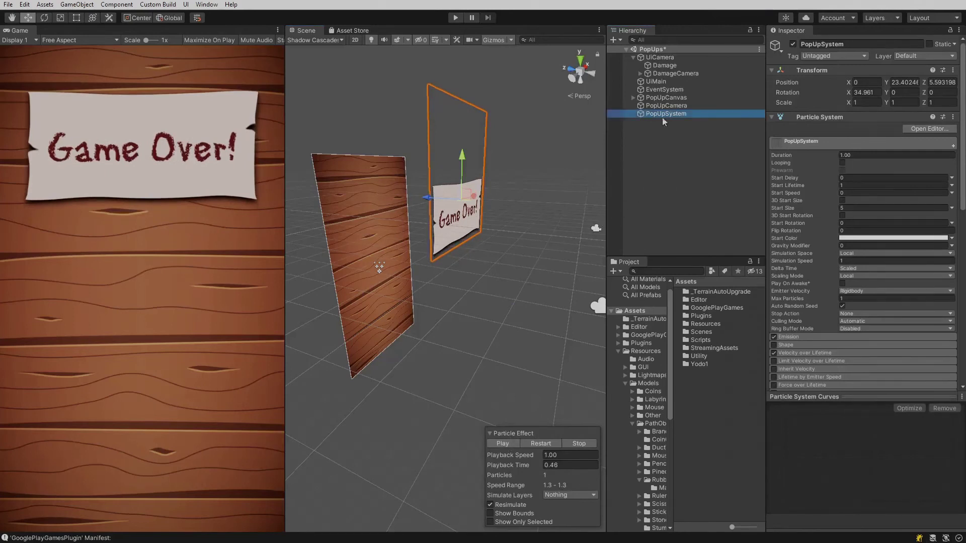
Add a UI Button under UiMain and assign Timer Expired as its source image
{"action": "left_click", "coordinate": [664, 80]}
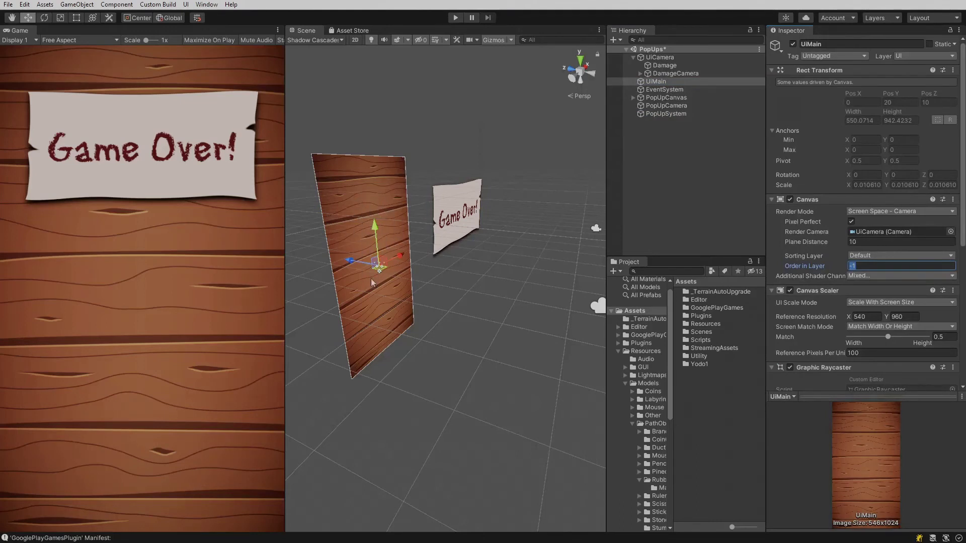
{"action": "right_click", "coordinate": [652, 82]}
{"action": "mouse_move", "coordinate": [704, 290]}
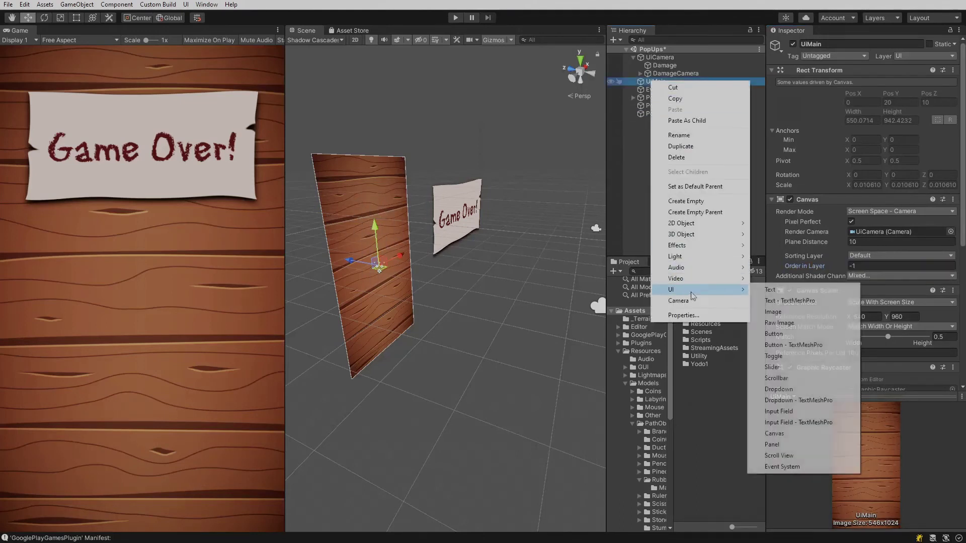
{"action": "left_click", "coordinate": [773, 333]}
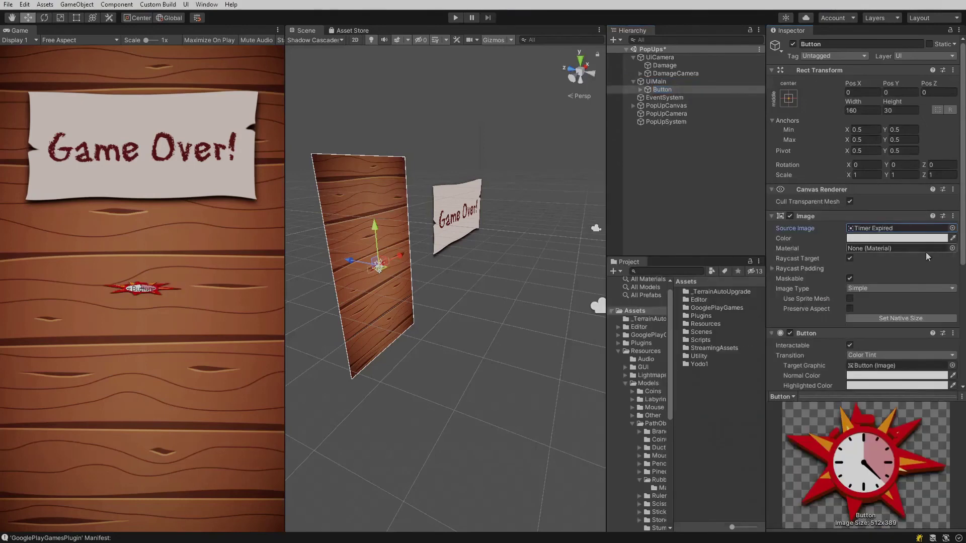
Enlarge the button to about 446 × 234 with preserved aspect, centred at Y -170, and label it "Game Over!" slightly above its middle
{"action": "left_click", "coordinate": [356, 41]}
{"action": "scroll", "coordinate": [466, 303], "scroll_direction": "up", "scroll_amount": 6}
{"action": "left_click_drag", "start_coordinate": [453, 257], "coordinate": [453, 323]}
{"action": "left_click_drag", "start_coordinate": [470, 328], "coordinate": [519, 391]}
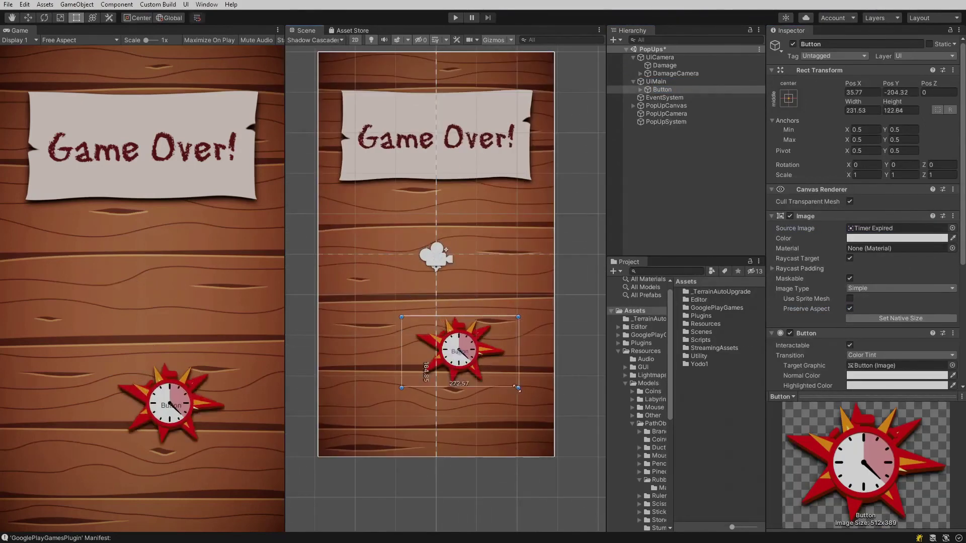
{"action": "left_click_drag", "start_coordinate": [402, 390], "coordinate": [339, 388]}
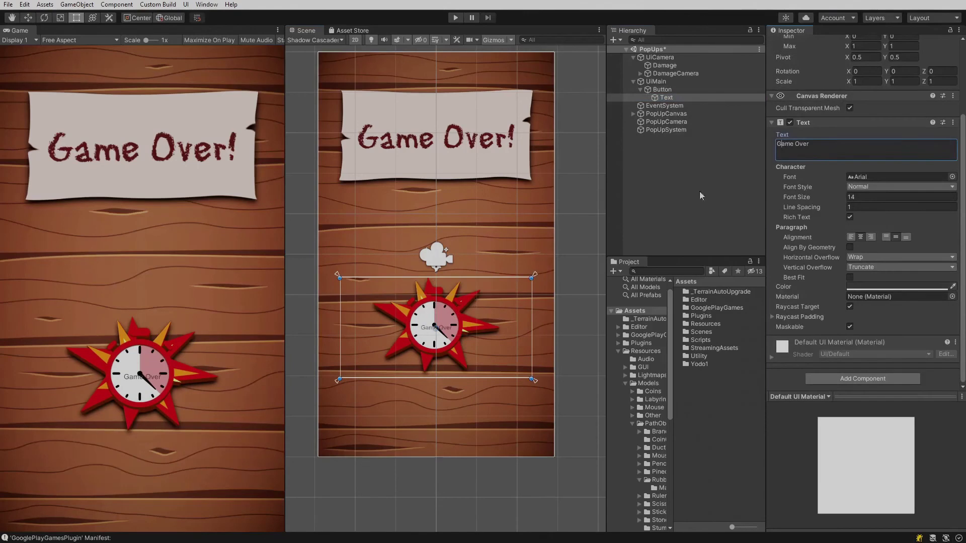
{"action": "type", "text": "!"}
{"action": "left_click_drag", "start_coordinate": [532, 379], "coordinate": [527, 359]}
Move PopUpSystem down to Y 22.32 while previewing its effect above the button
{"action": "left_click", "coordinate": [665, 130]}
{"action": "left_click", "coordinate": [505, 444]}
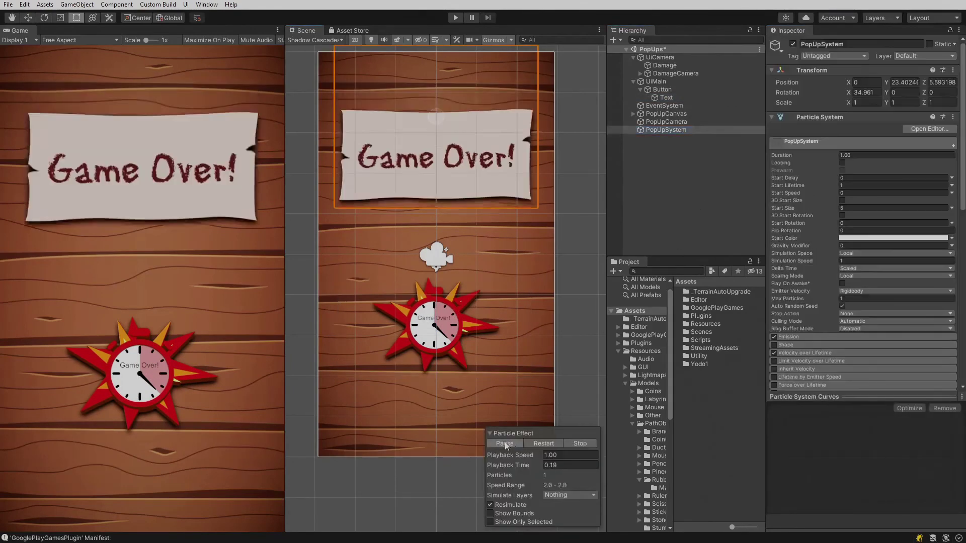
{"action": "key", "text": "w"}
{"action": "left_click_drag", "start_coordinate": [437, 83], "coordinate": [437, 123]}
{"action": "left_click", "coordinate": [507, 446]}
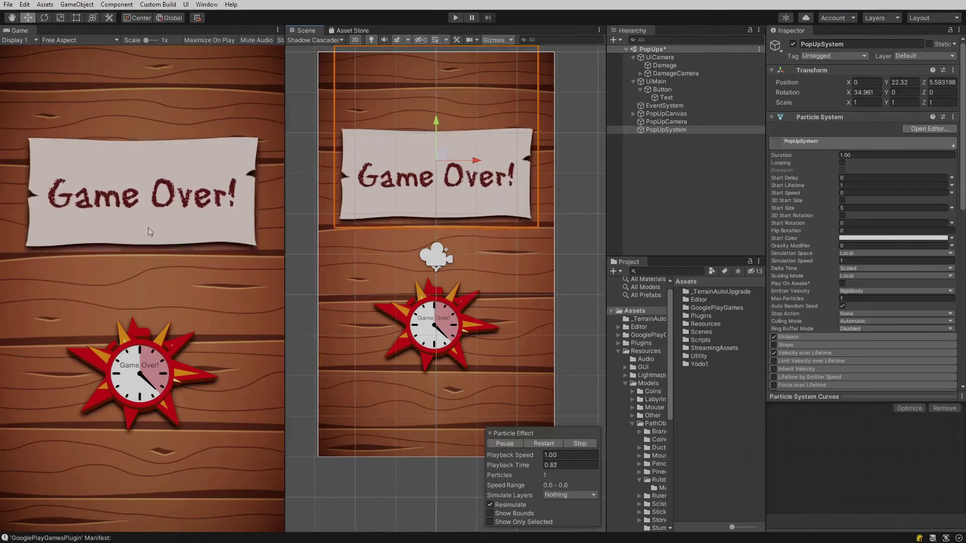
Add an On Click event to the button that calls ParticleSystem.Play () on PopUpSystem
{"action": "left_click", "coordinate": [651, 90]}
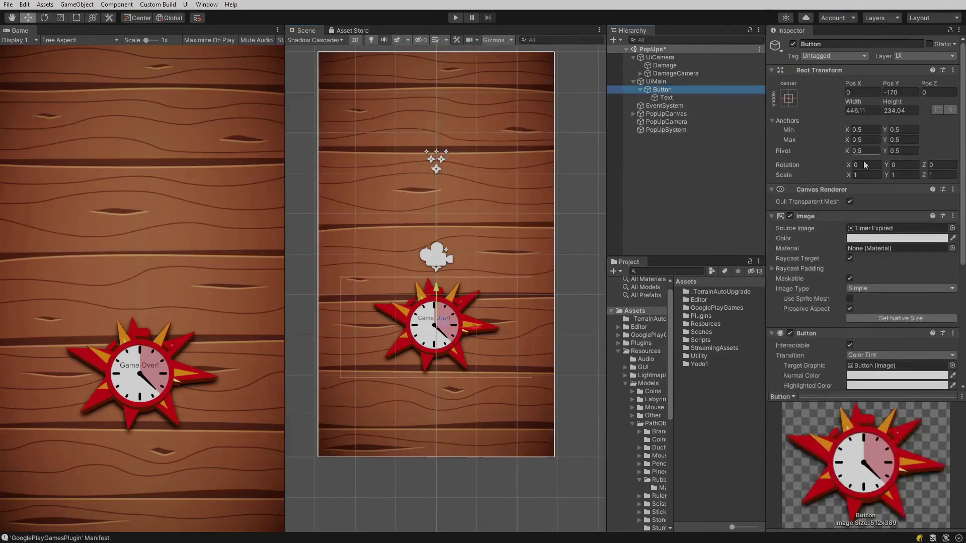
{"action": "scroll", "coordinate": [809, 274], "scroll_direction": "down", "scroll_amount": 5}
{"action": "left_click", "coordinate": [931, 325]}
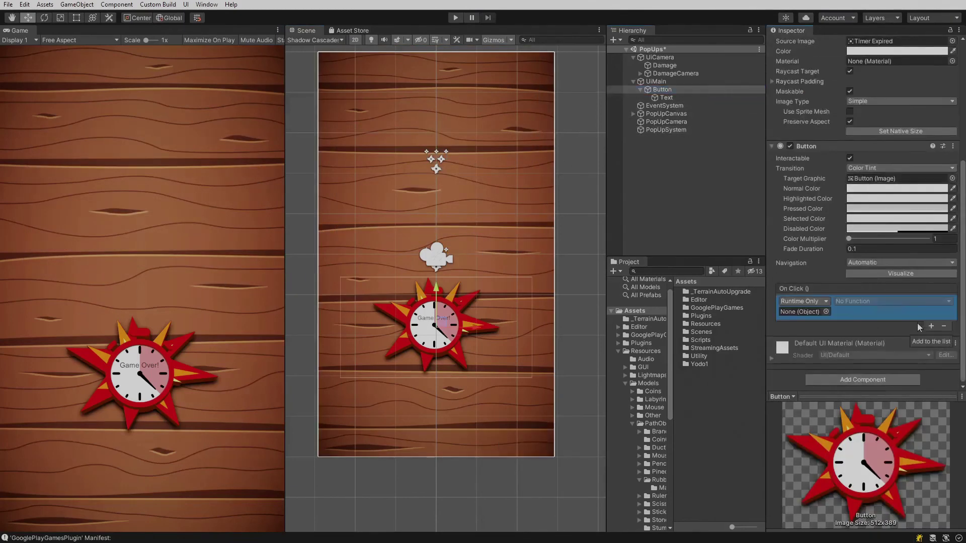
{"action": "left_click_drag", "start_coordinate": [661, 133], "coordinate": [800, 299]}
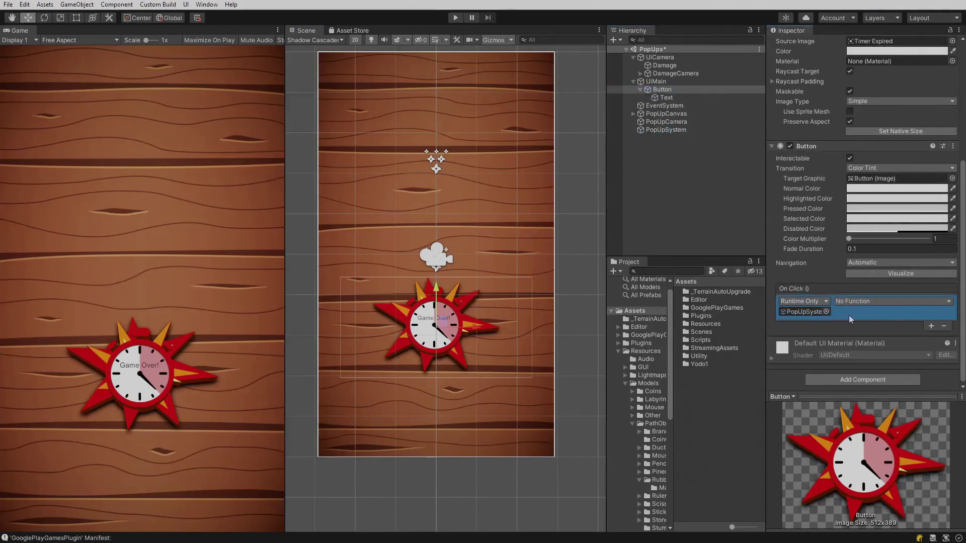
{"action": "left_click", "coordinate": [915, 303]}
{"action": "mouse_move", "coordinate": [907, 349]}
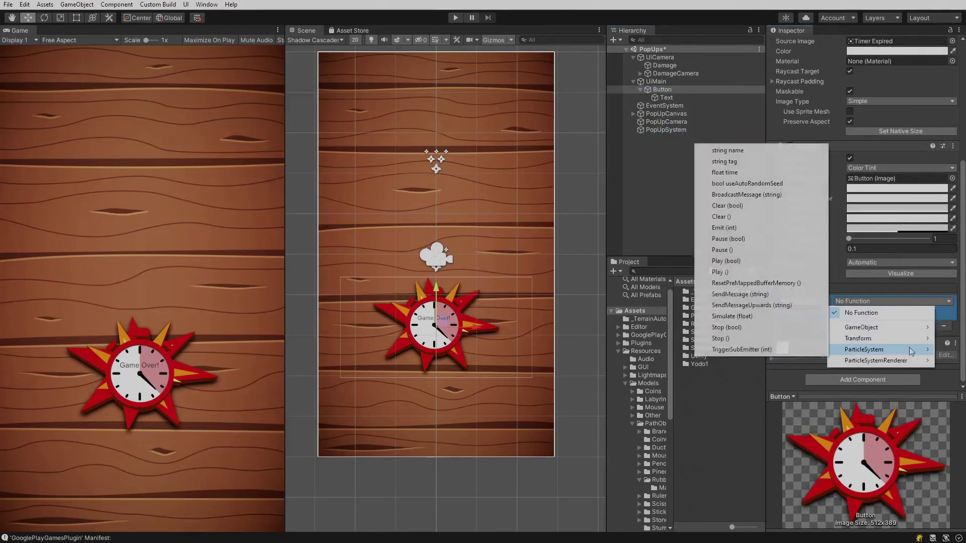
{"action": "left_click", "coordinate": [718, 272]}
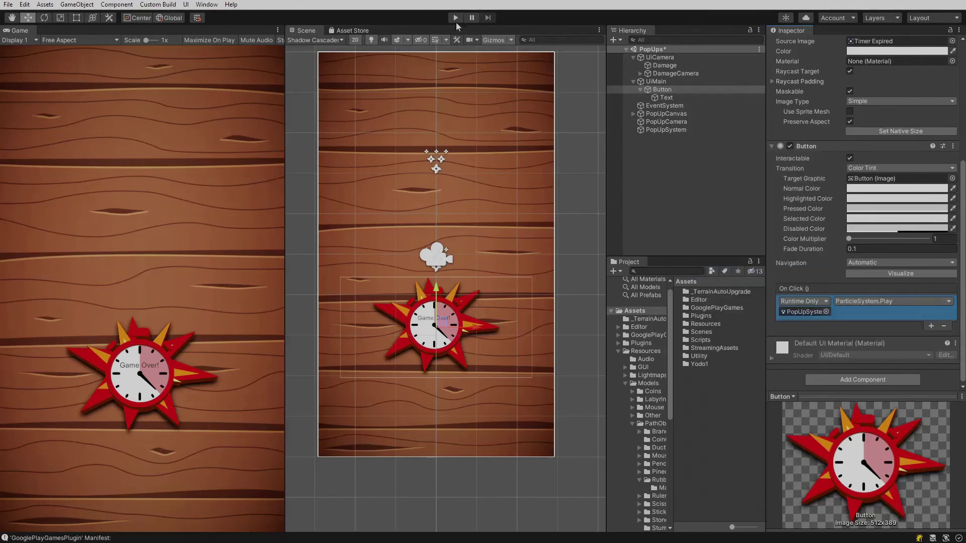
Run the scene, trigger the pop-up with the Game Over! button to test it, and exit play mode
{"action": "left_click", "coordinate": [455, 18]}
{"action": "left_click", "coordinate": [142, 373]}
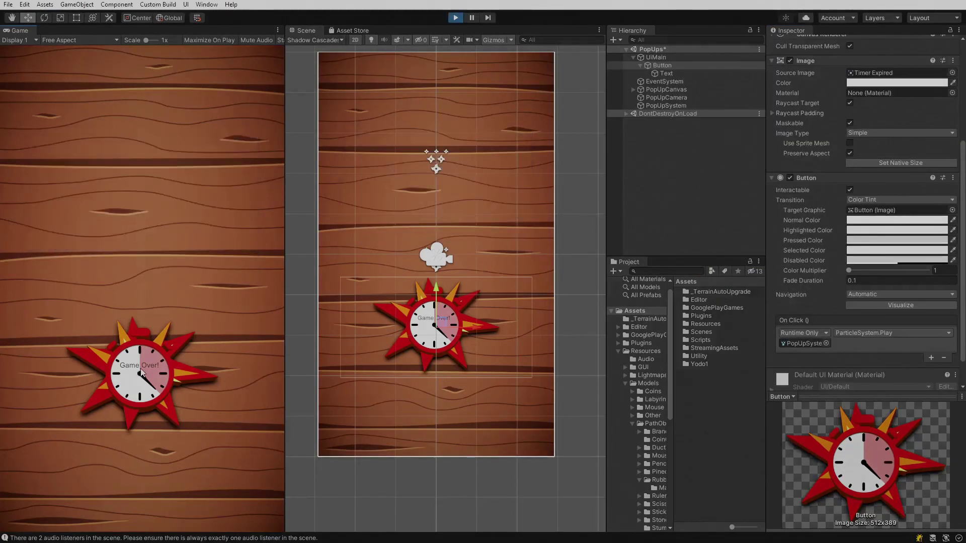
{"action": "left_click", "coordinate": [142, 373]}
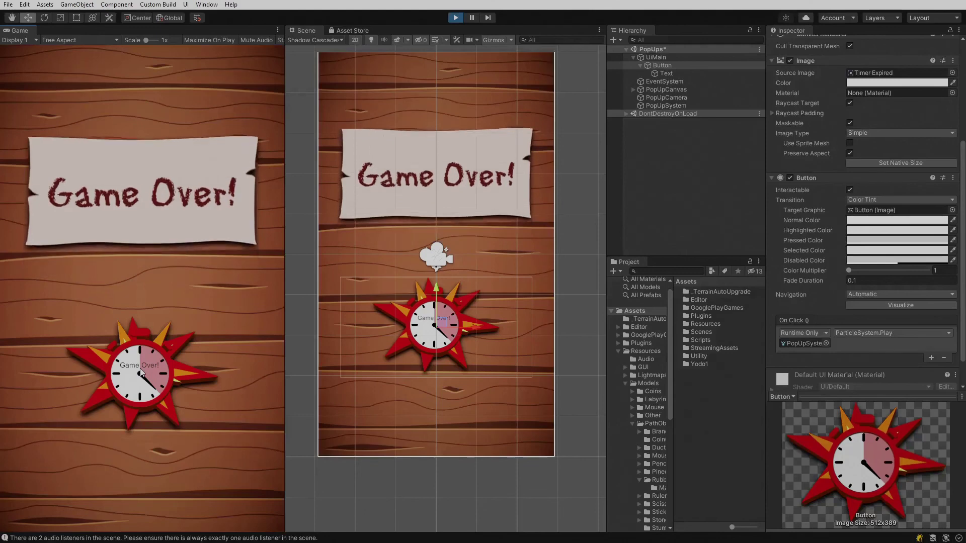
{"action": "left_click", "coordinate": [456, 19]}
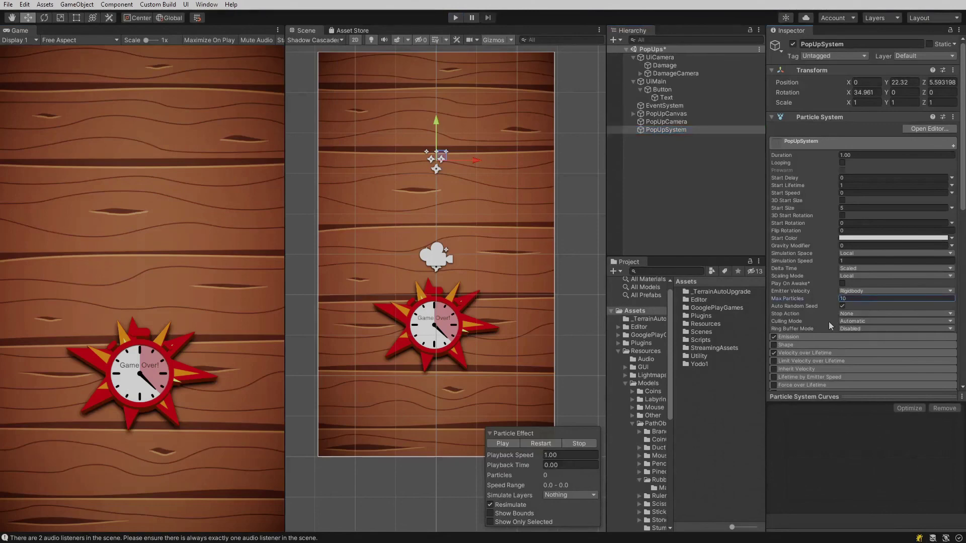
Set PopUpSystem's Max Particles to 10 and its emission to Rate over Time 0 with one burst of Count 1
{"action": "left_click", "coordinate": [817, 337]}
{"action": "left_click", "coordinate": [875, 346]}
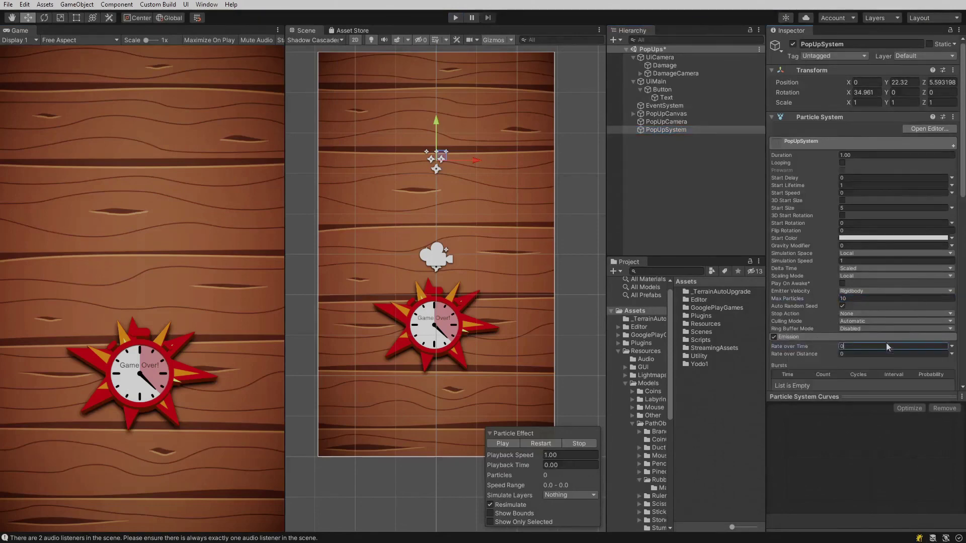
{"action": "scroll", "coordinate": [887, 347], "scroll_direction": "down", "scroll_amount": 4}
{"action": "left_click", "coordinate": [929, 306]}
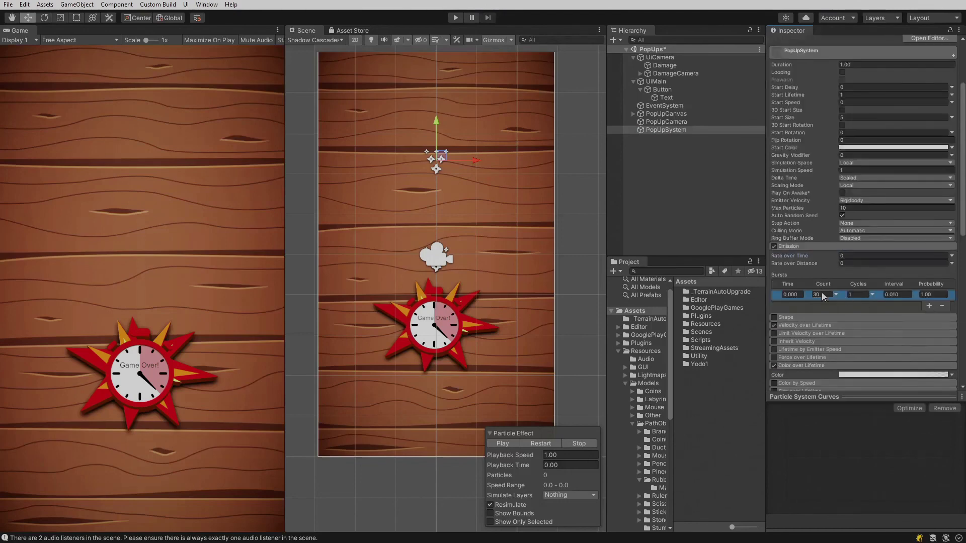
Run the scene and trigger the Game Over! button repeatedly to test overlapping burst pop-ups
{"action": "key", "text": "ctrl+p"}
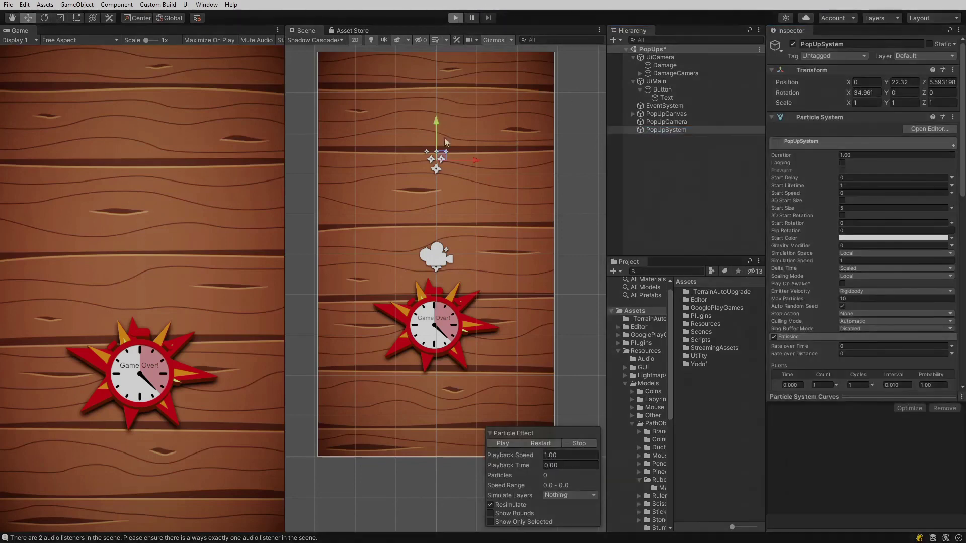
{"action": "left_click", "coordinate": [146, 375]}
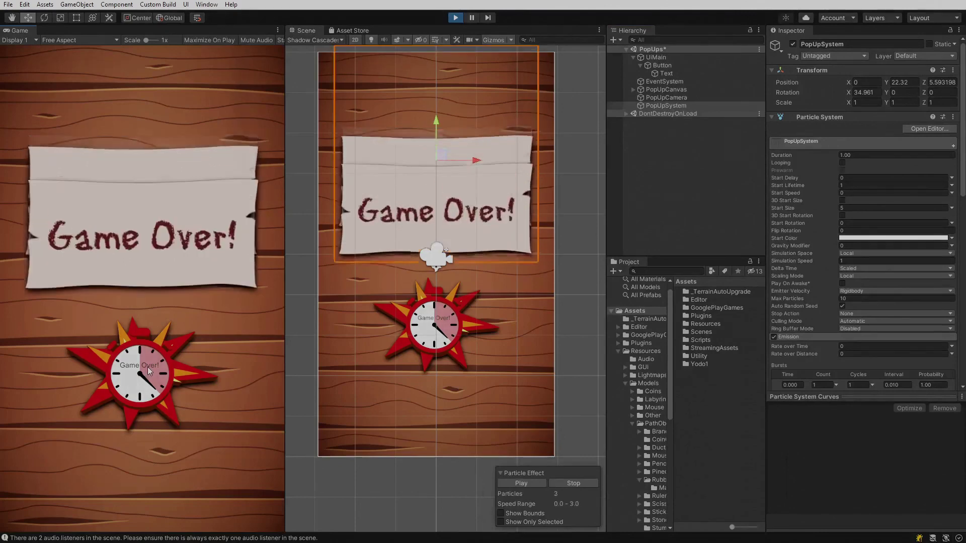
{"action": "left_click", "coordinate": [149, 372]}
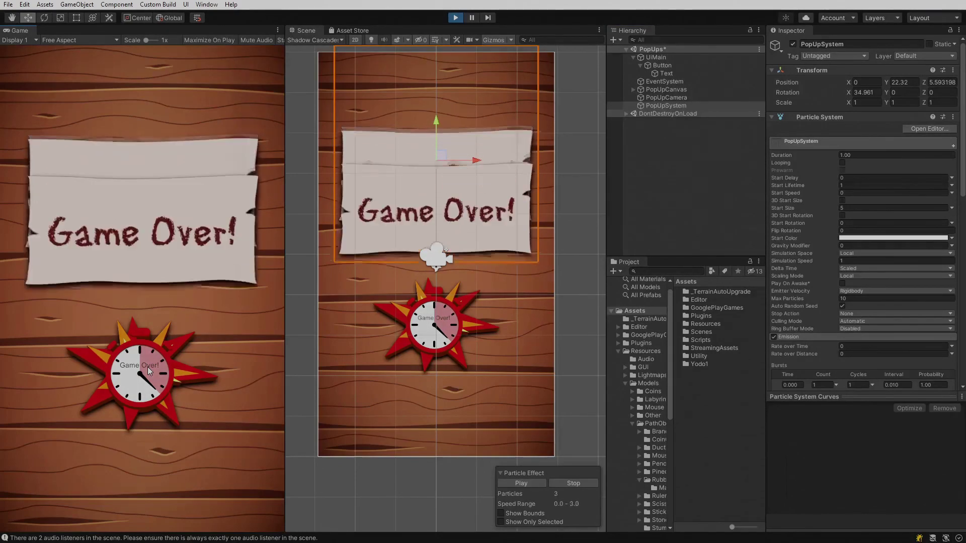
{"action": "left_click", "coordinate": [148, 371]}
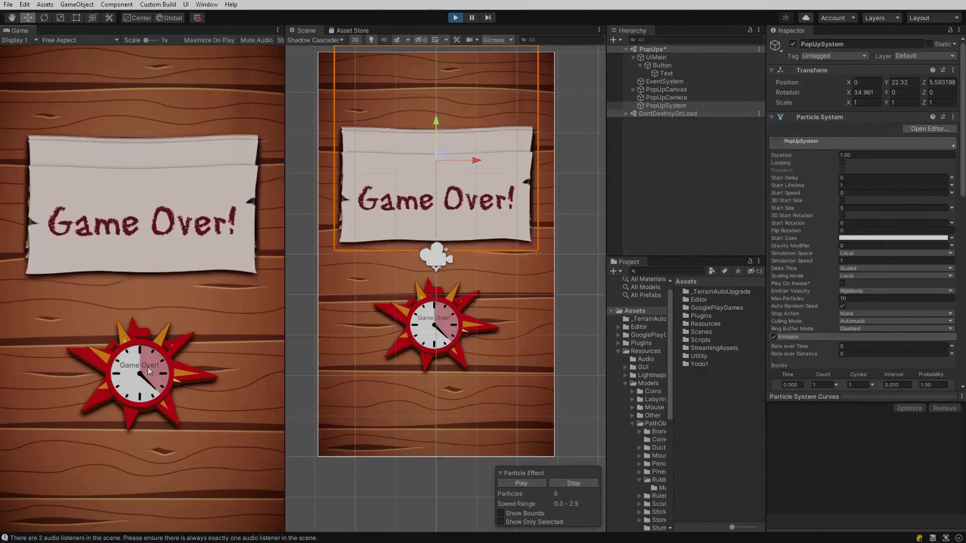
{"action": "left_click", "coordinate": [157, 368]}
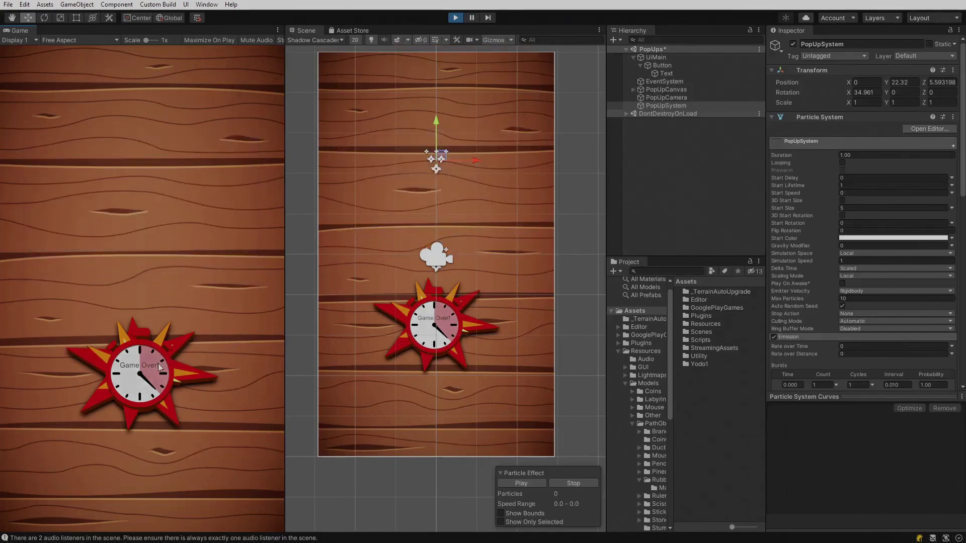
{"action": "left_click", "coordinate": [157, 370]}
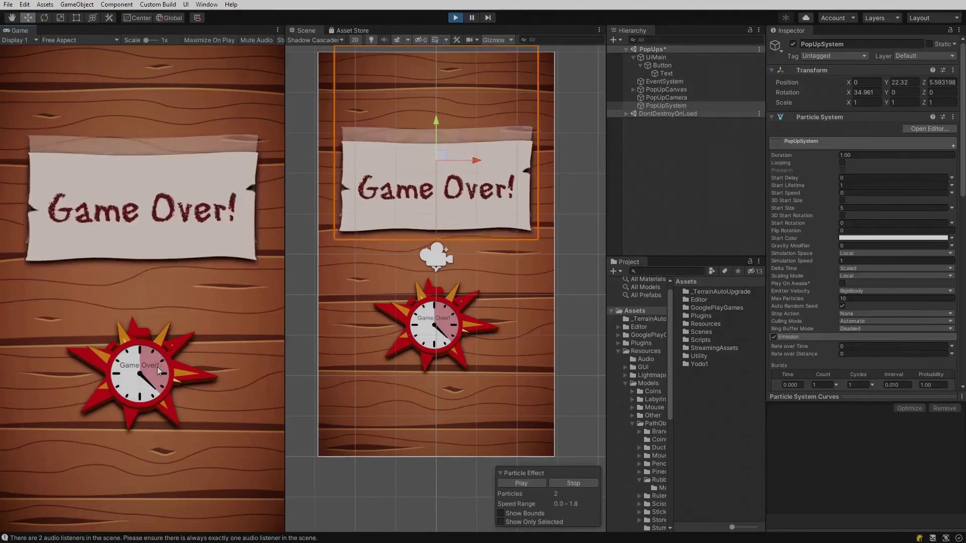
{"action": "left_click", "coordinate": [158, 368]}
{"action": "left_click", "coordinate": [157, 368]}
{"action": "left_click", "coordinate": [157, 367]}
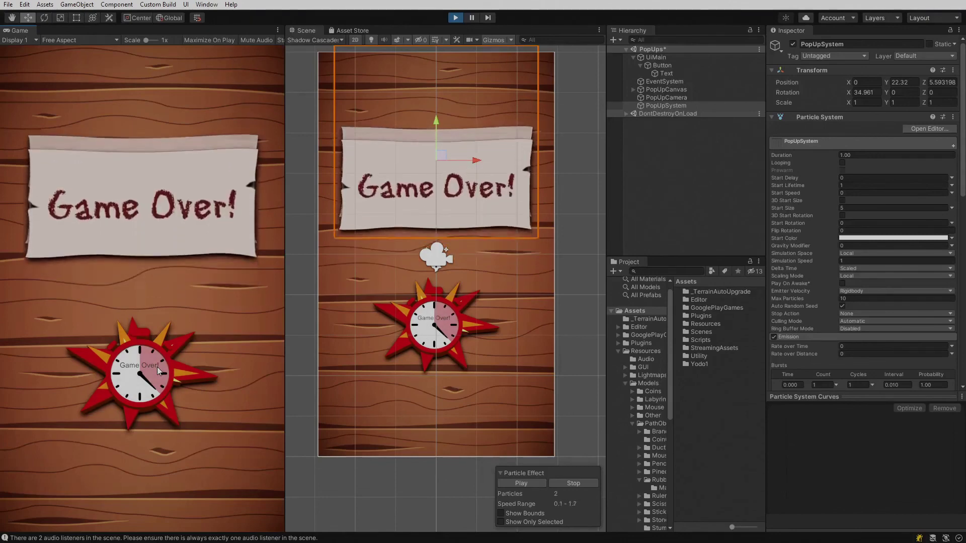